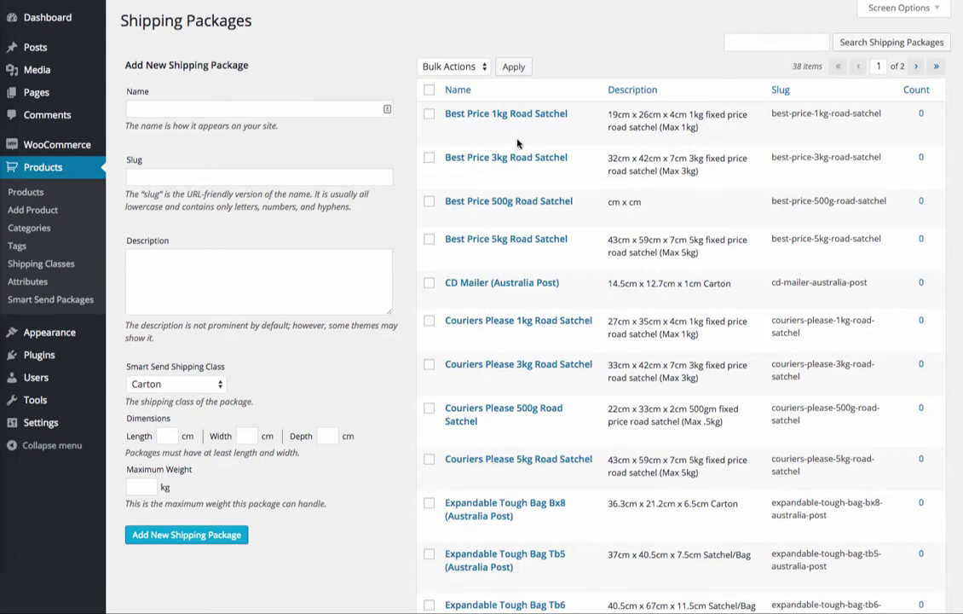
# - Fill in the new shipping package's name as Big Box and its slug as big-box
pyautogui.scroll(-3, 517, 143)
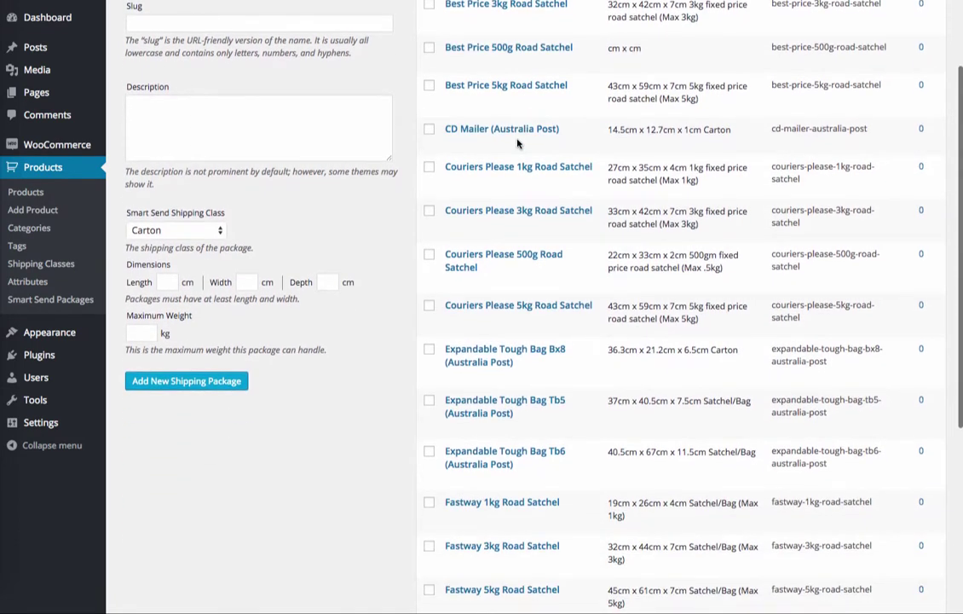
pyautogui.scroll(-5, 517, 143)
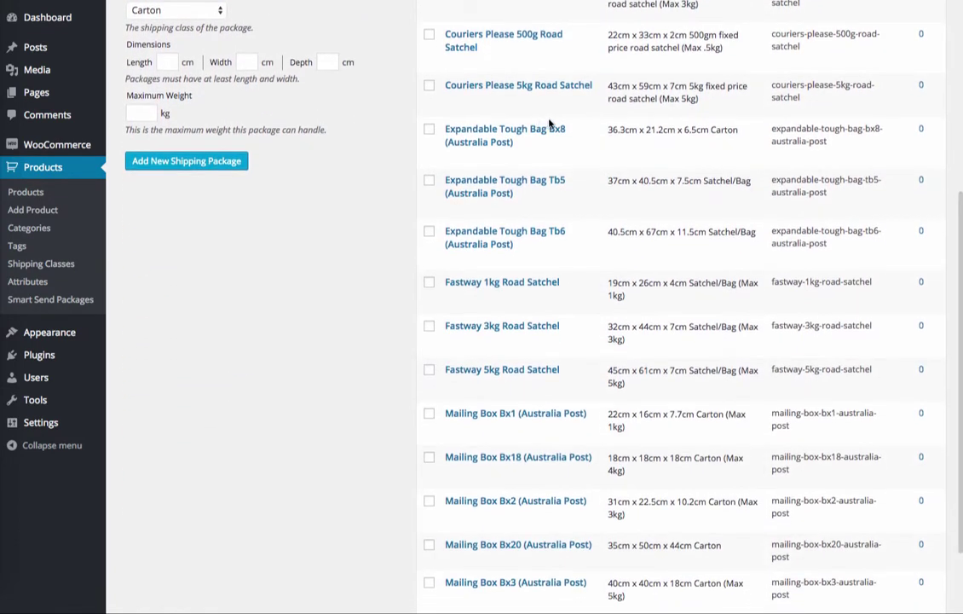
pyautogui.scroll(1, 534, 173)
pyautogui.scroll(7, 533, 173)
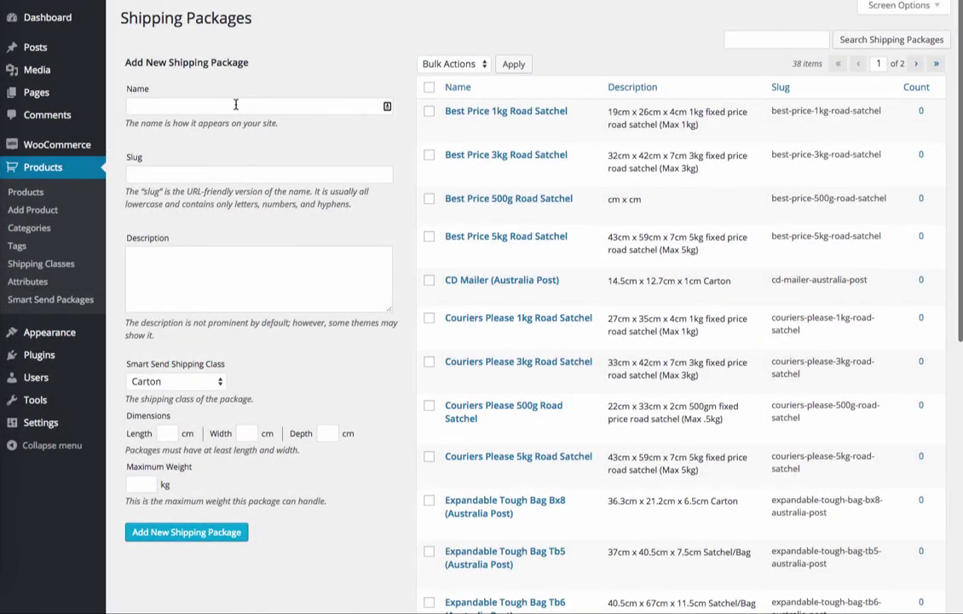
pyautogui.click(236, 103)
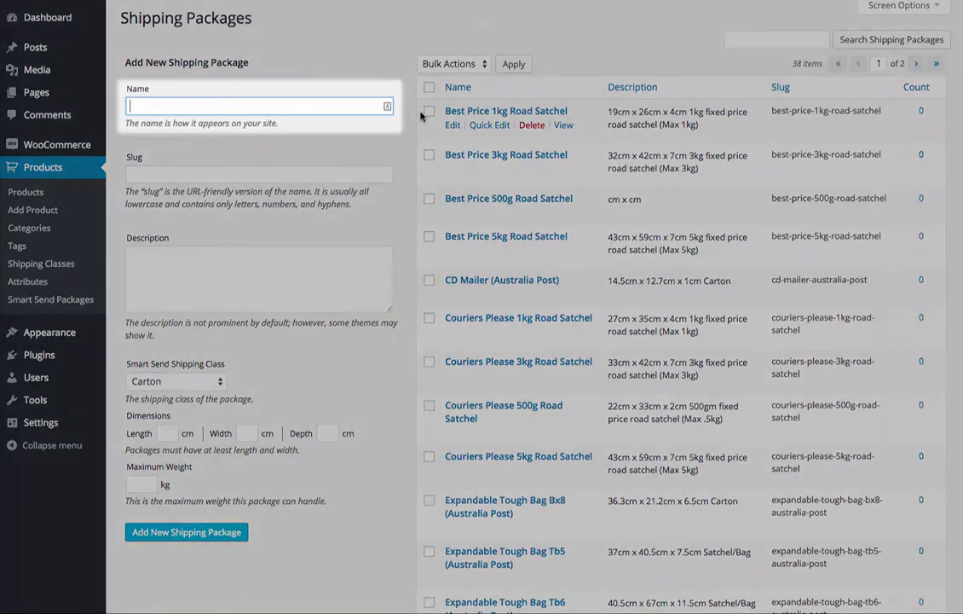
pyautogui.write('Big Box')
pyautogui.press('Tab')
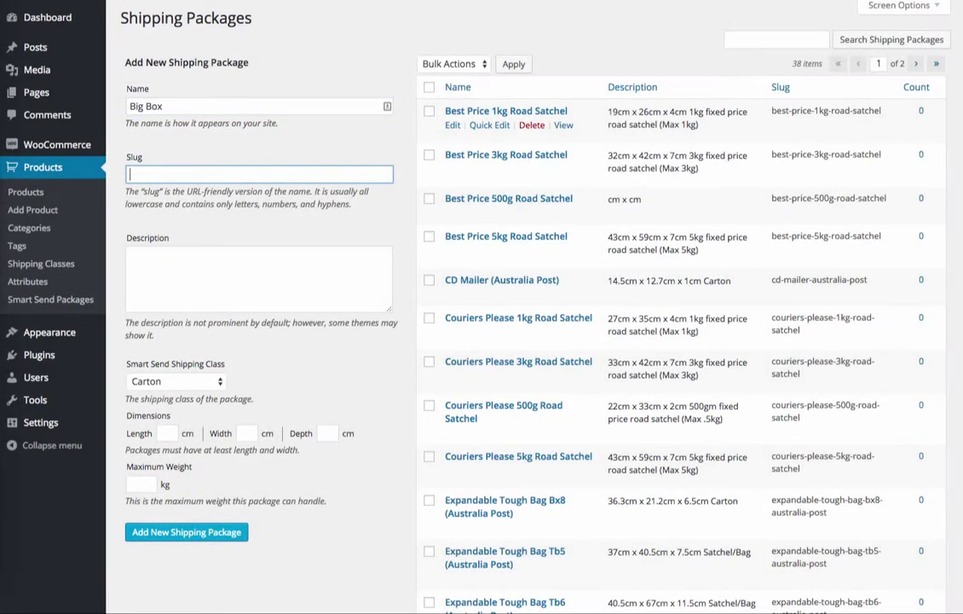
pyautogui.write('big-box')
pyautogui.press('Tab')
pyautogui.write('This')
pyautogui.press('BackSpace')
pyautogui.press('BackSpace')
pyautogui.press('BackSpace')
pyautogui.press('BackSpace')
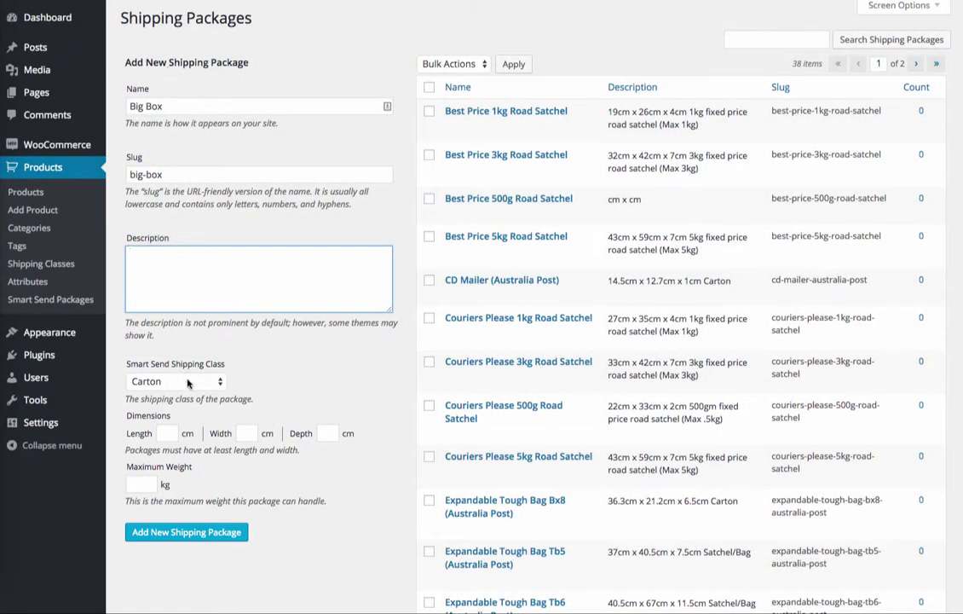
# - Choose Carton as the package's Smart Send shipping class and set its length, width and depth to 50 cm each
pyautogui.click(189, 381)
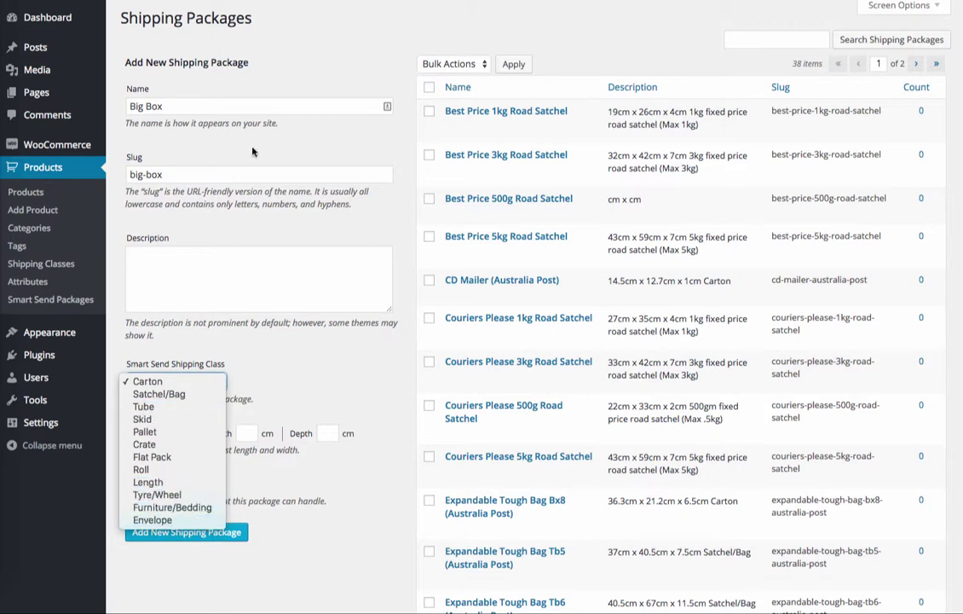
pyautogui.click(209, 383)
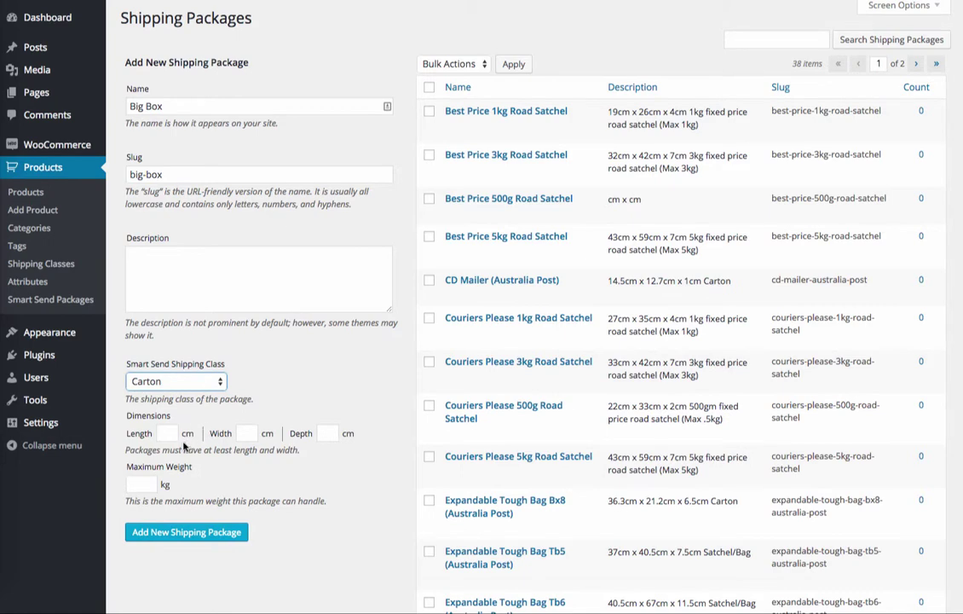
pyautogui.press('Tab')
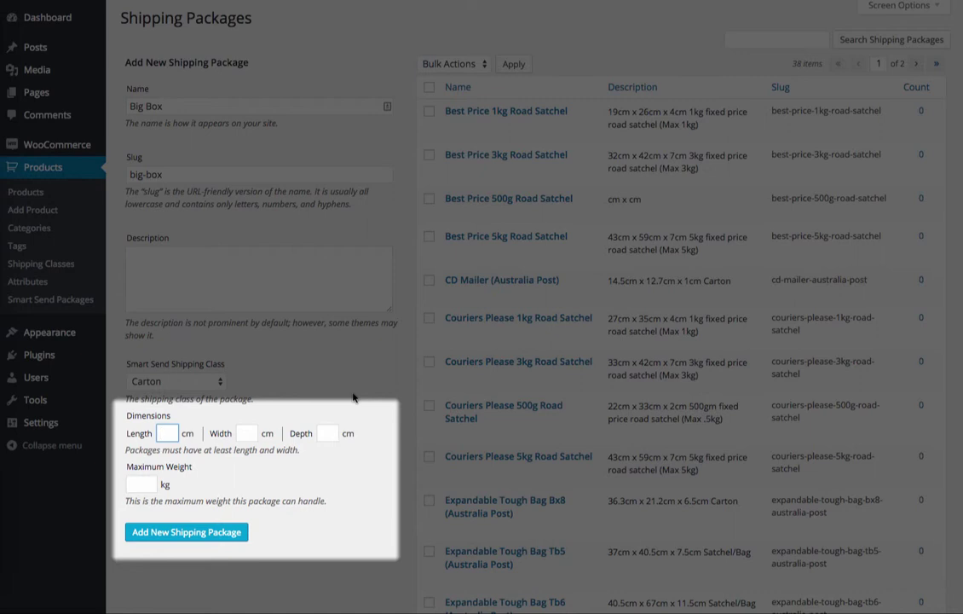
pyautogui.write('50')
pyautogui.press('Tab')
pyautogui.write('50')
pyautogui.press('Tab')
pyautogui.write('50')
pyautogui.press('Tab')
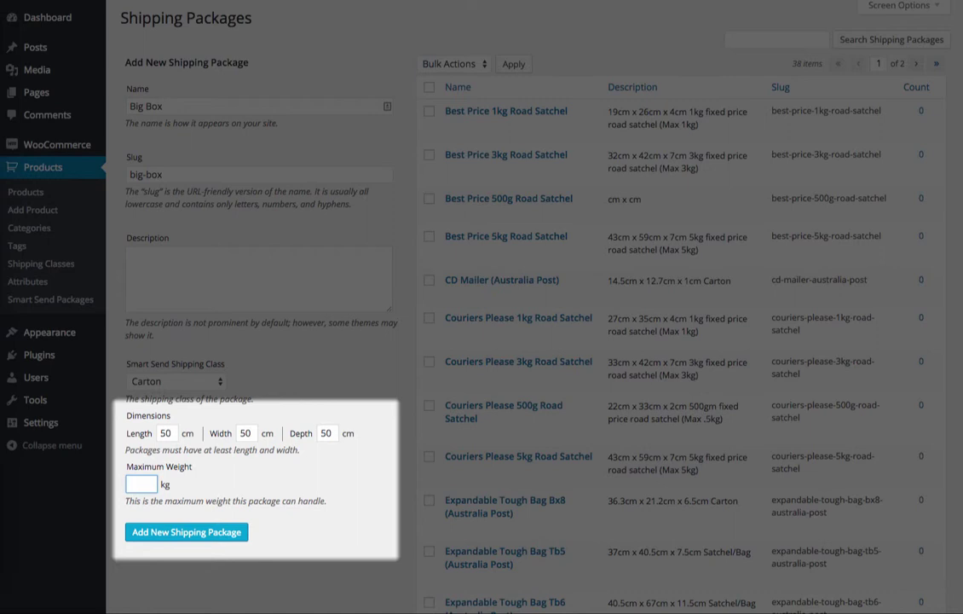
# - Set the package's maximum weight to 20 kg and add the new shipping package
pyautogui.write('20')
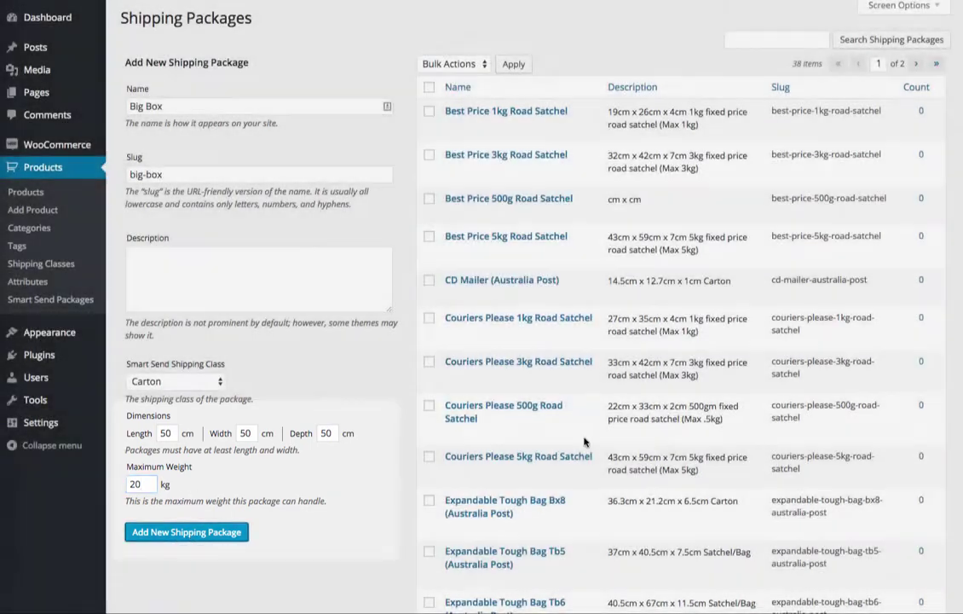
pyautogui.moveTo(544, 475)
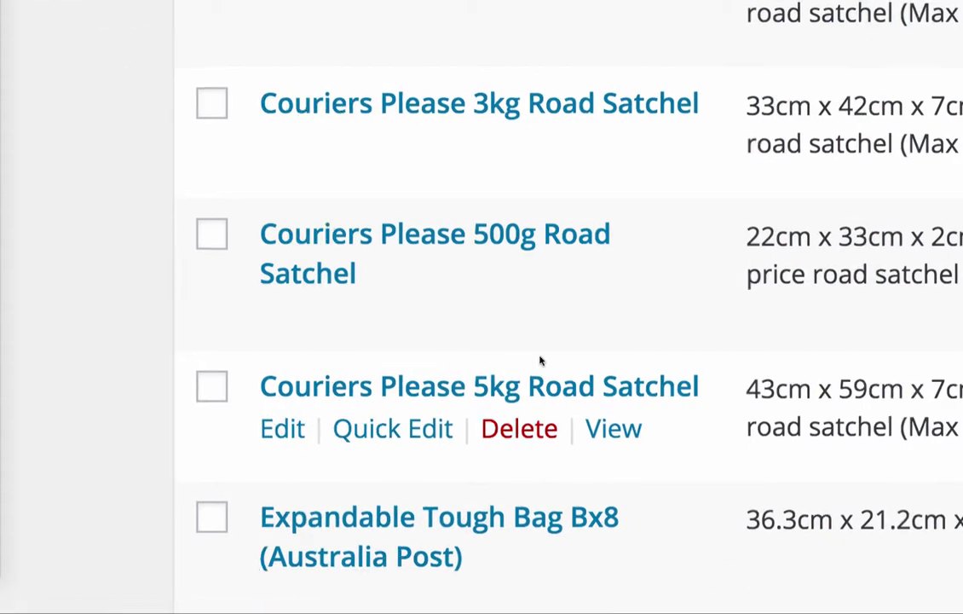
pyautogui.press('Return')
pyautogui.scroll(-3, 554, 247)
pyautogui.scroll(3, 554, 145)
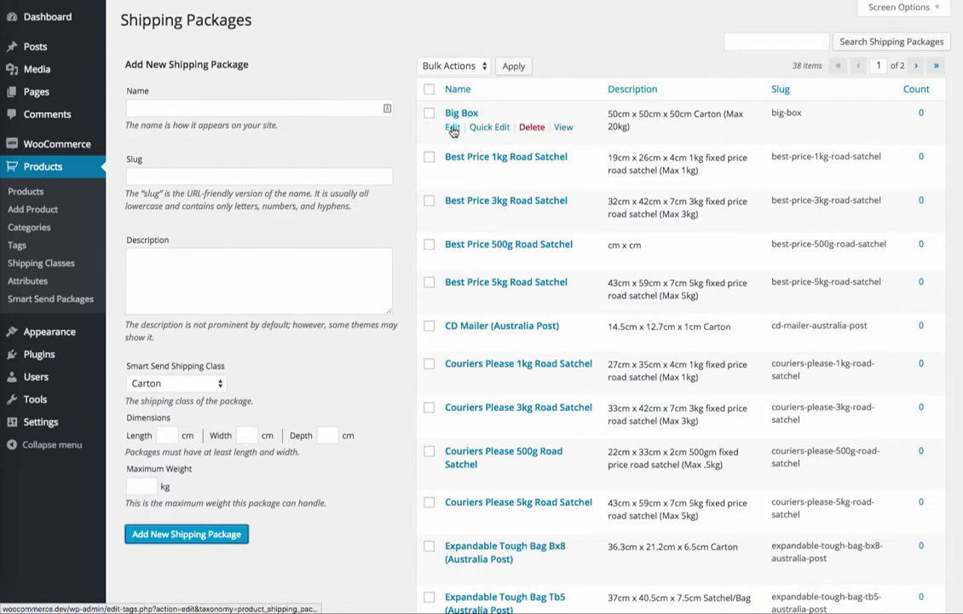
# - Open the product Normal Thing in a Carton for editing and show its shipping settings
pyautogui.click(453, 128)
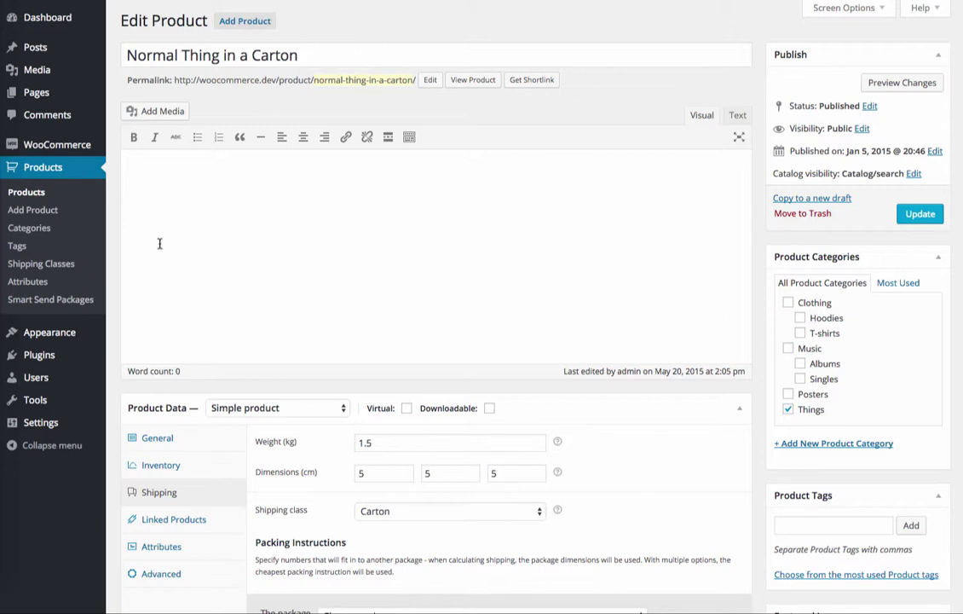
pyautogui.click(16, 193)
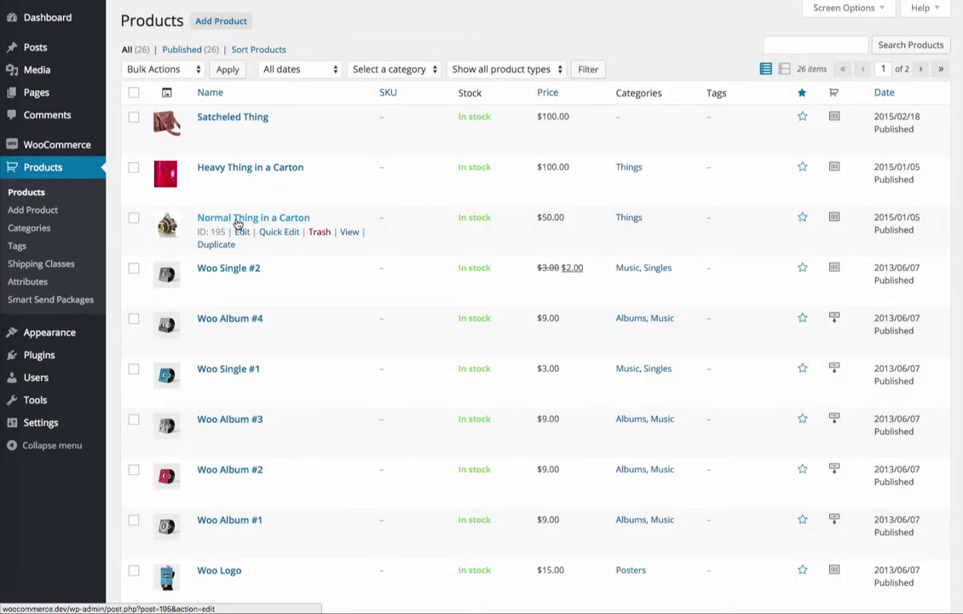
pyautogui.click(209, 220)
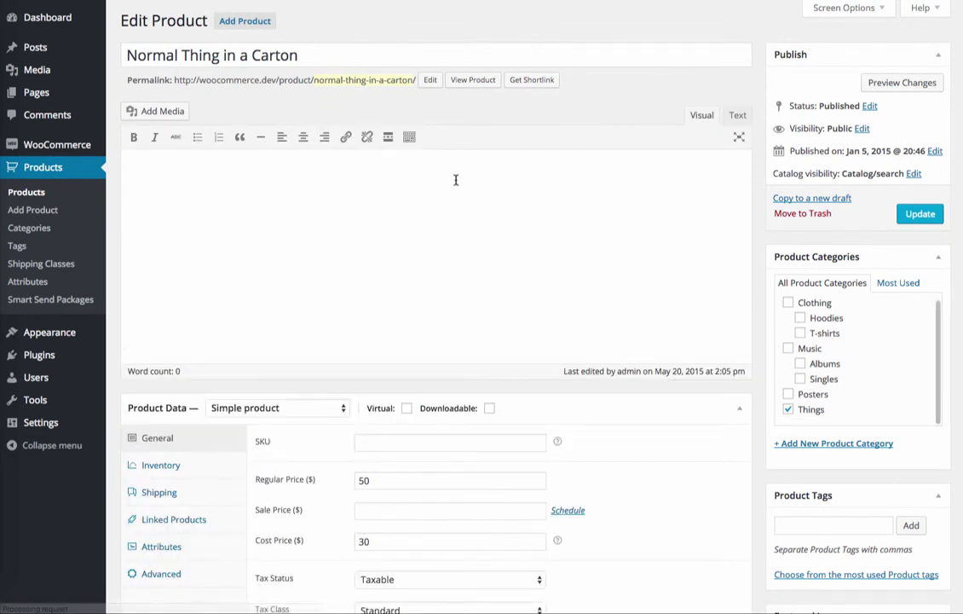
pyautogui.scroll(-1, 450, 187)
pyautogui.scroll(1, 450, 188)
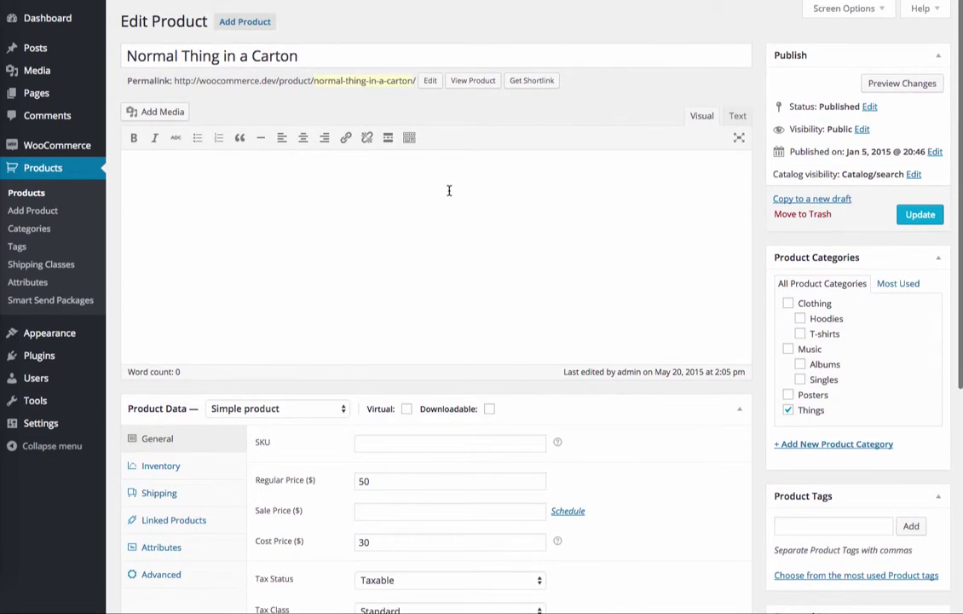
pyautogui.click(159, 492)
pyautogui.scroll(-1, 327, 262)
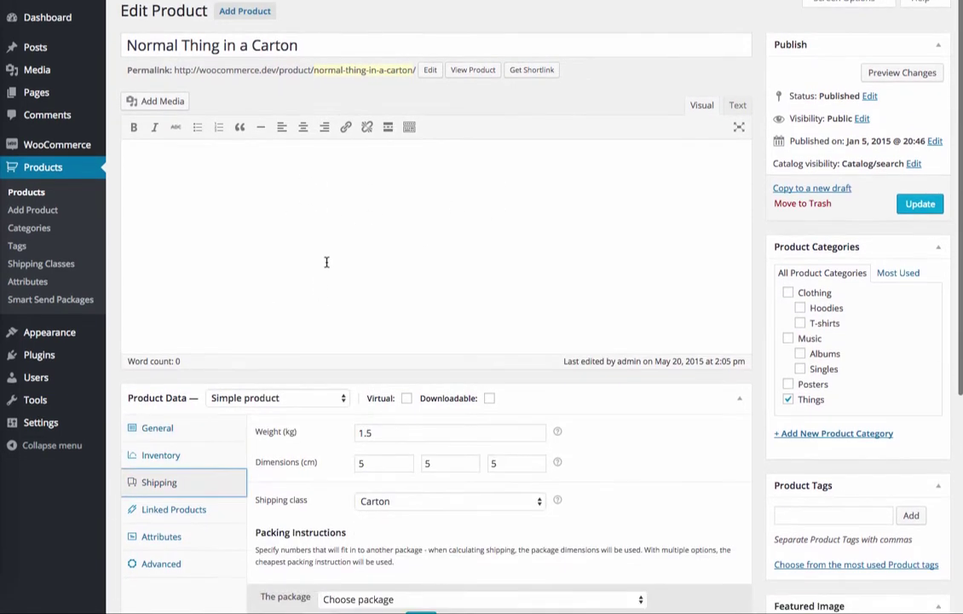
pyautogui.scroll(-3, 326, 262)
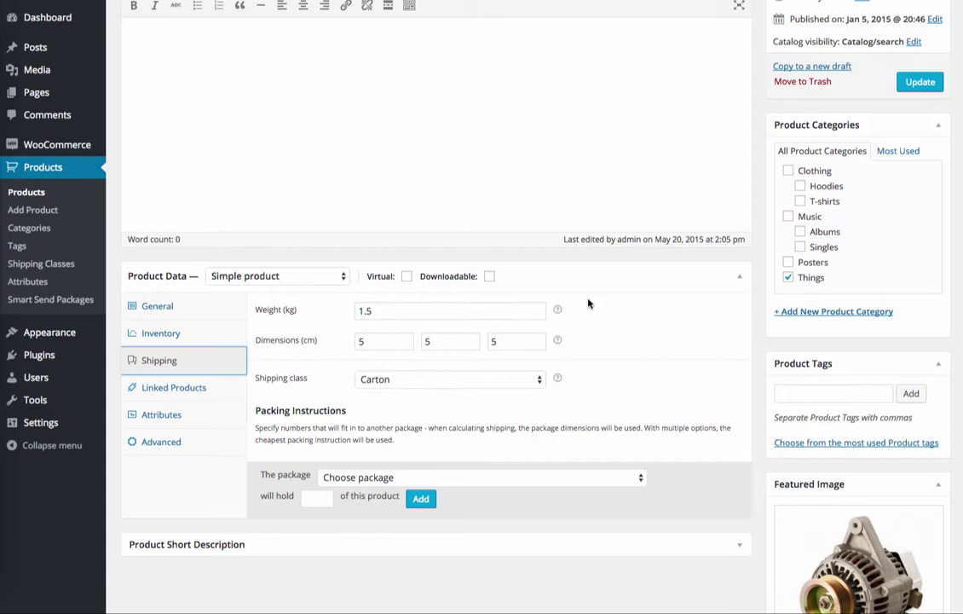
# - Review the product's three dimensions and its weight in the shipping settings
pyautogui.click(376, 311)
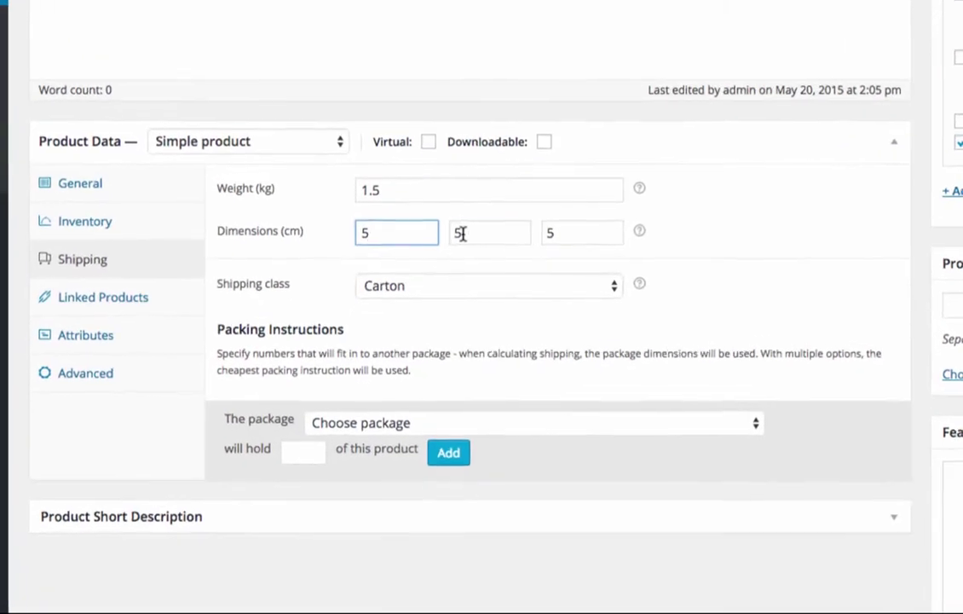
pyautogui.click(448, 286)
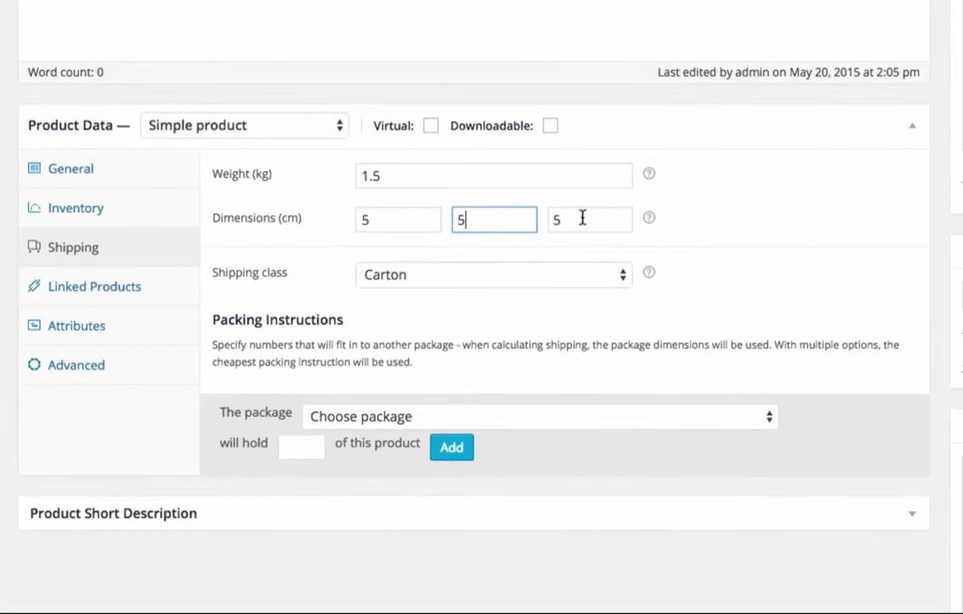
pyautogui.click(542, 286)
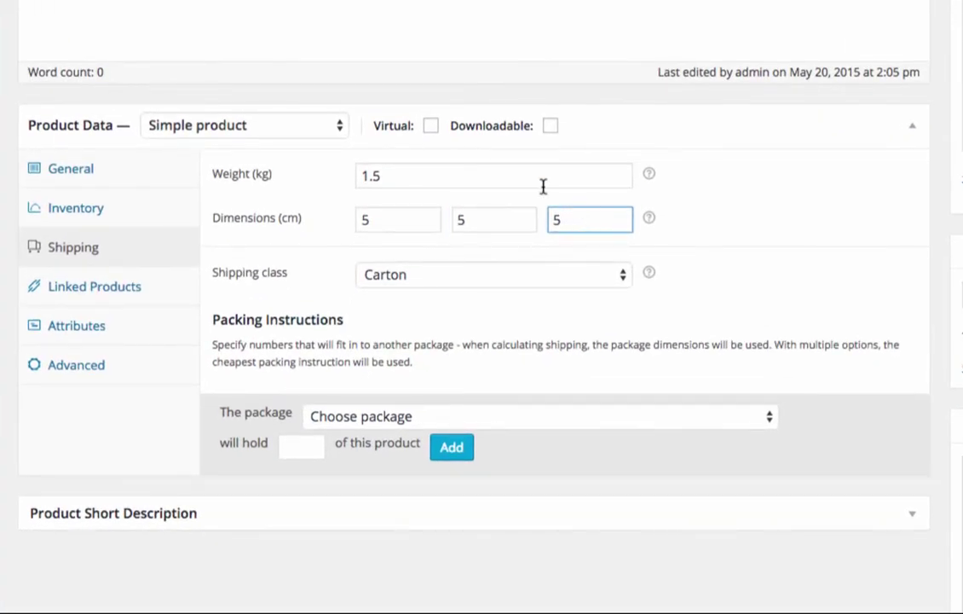
pyautogui.click(419, 173)
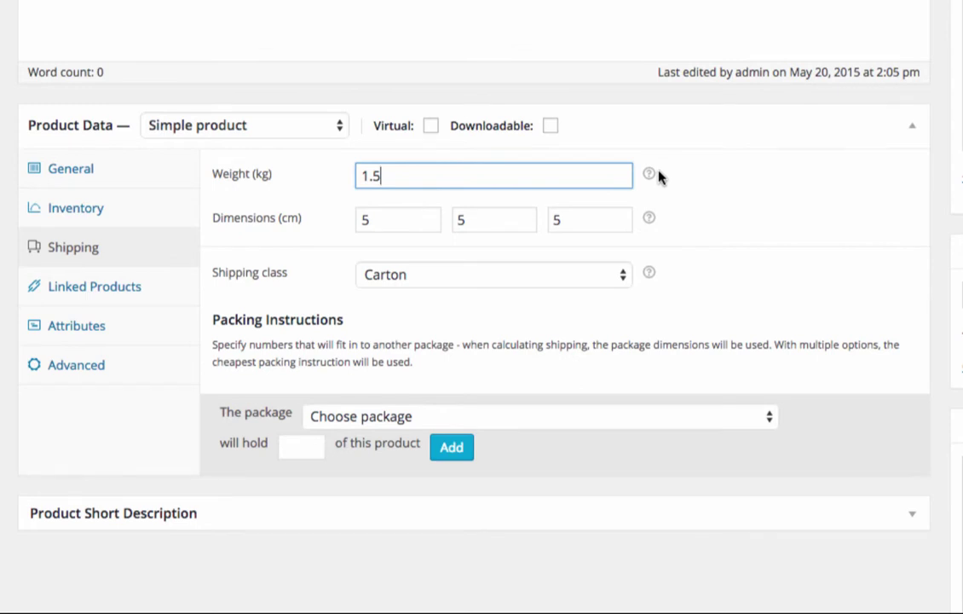
pyautogui.click(809, 193)
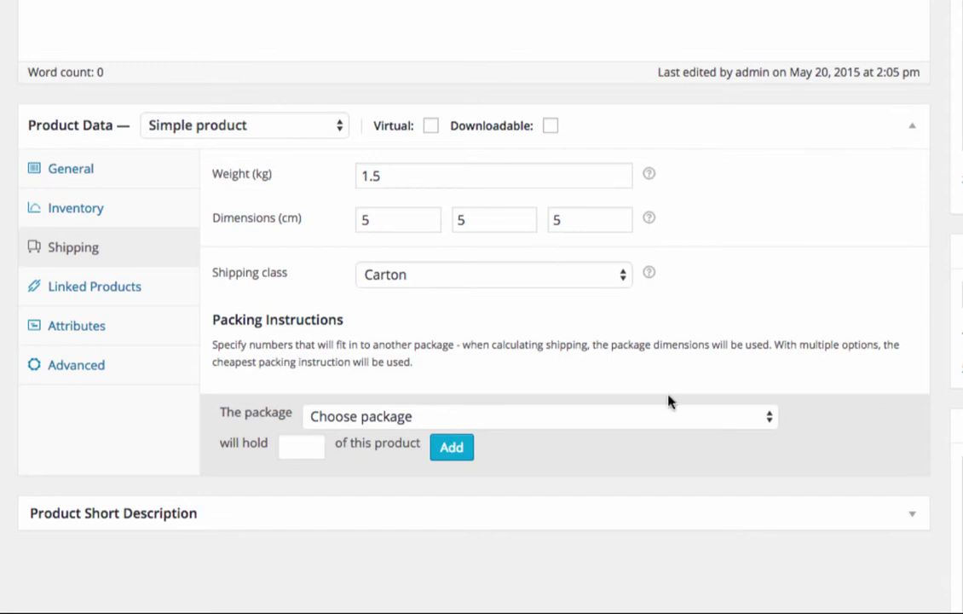
# - Add a packing instruction that fits 13 of this product into the Big Box 50x50x50 carton
pyautogui.click(650, 416)
pyautogui.scroll(-3, 607, 477)
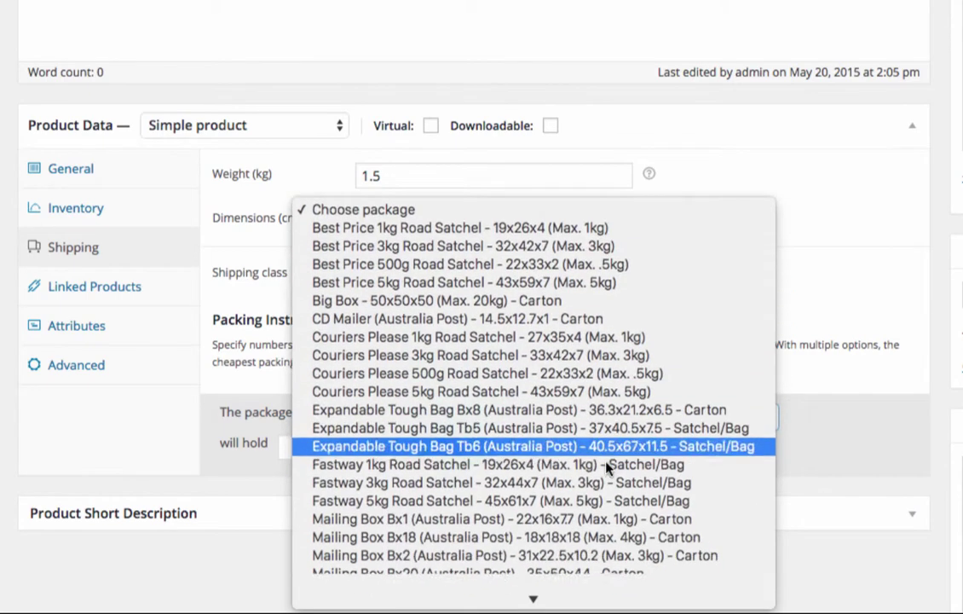
pyautogui.click(439, 301)
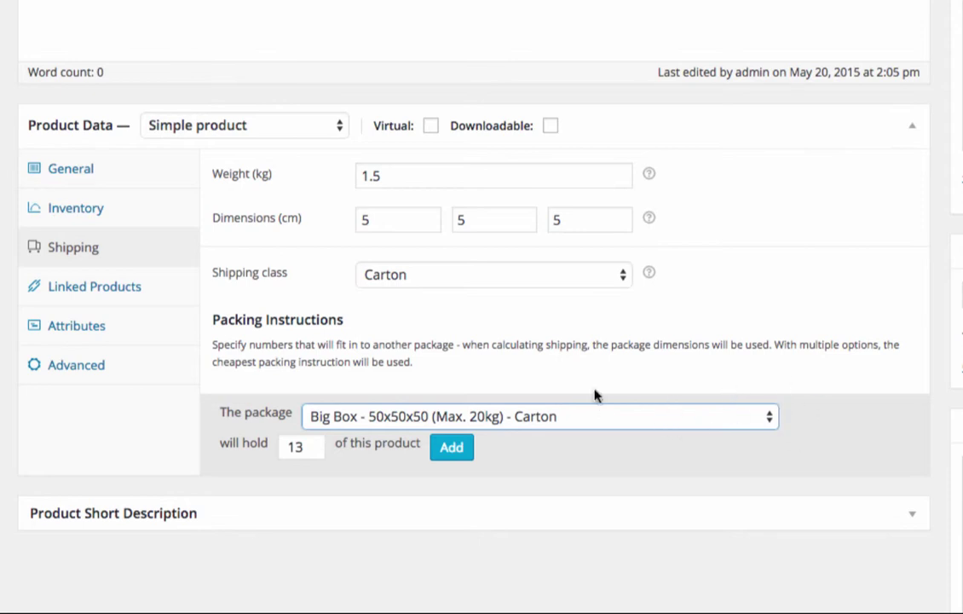
pyautogui.click(296, 445)
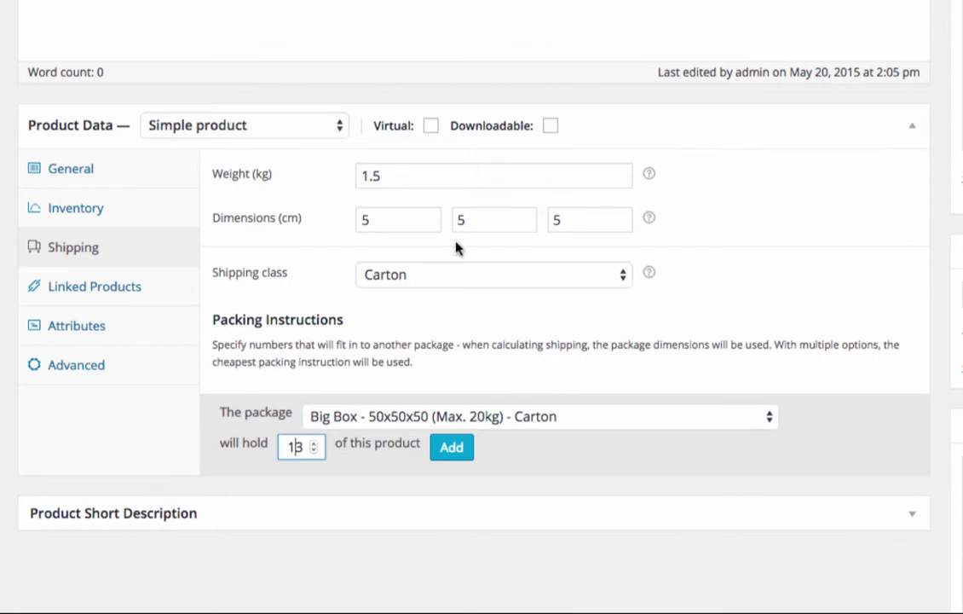
pyautogui.click(402, 177)
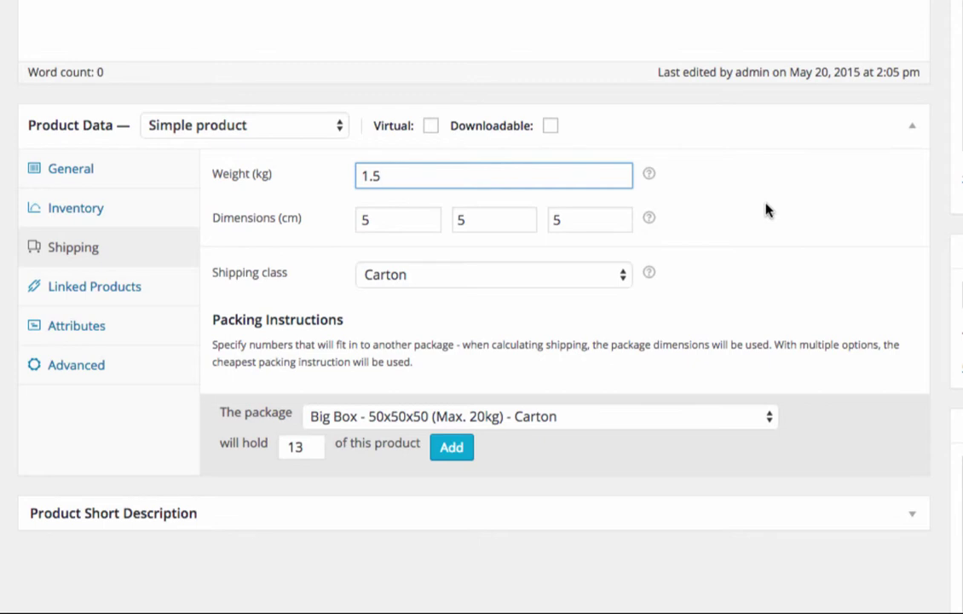
pyautogui.click(451, 458)
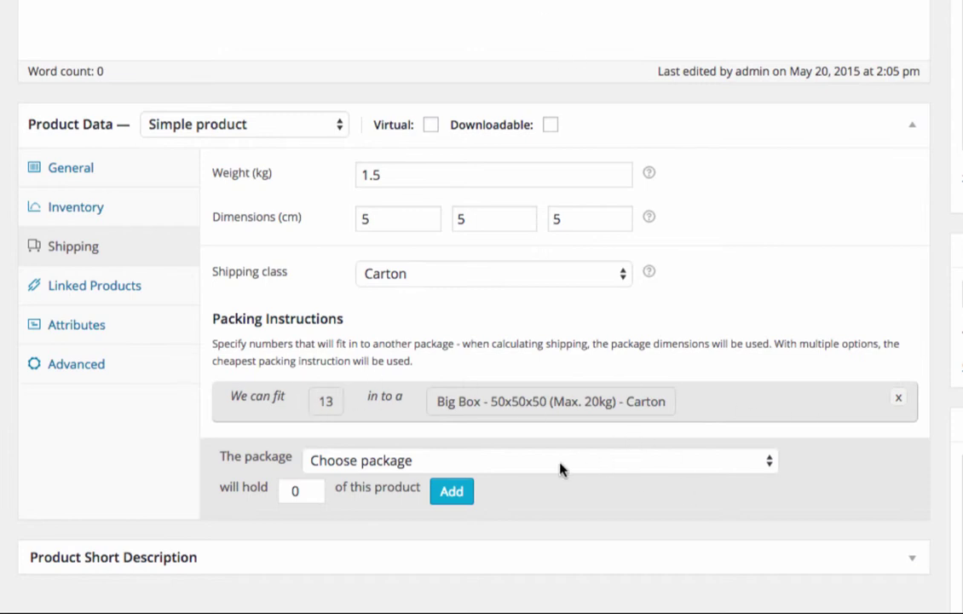
# - Add a second packing instruction that fits 2 of this product into the Mailing Box Bx18 (Australia Post) carton
pyautogui.click(535, 455)
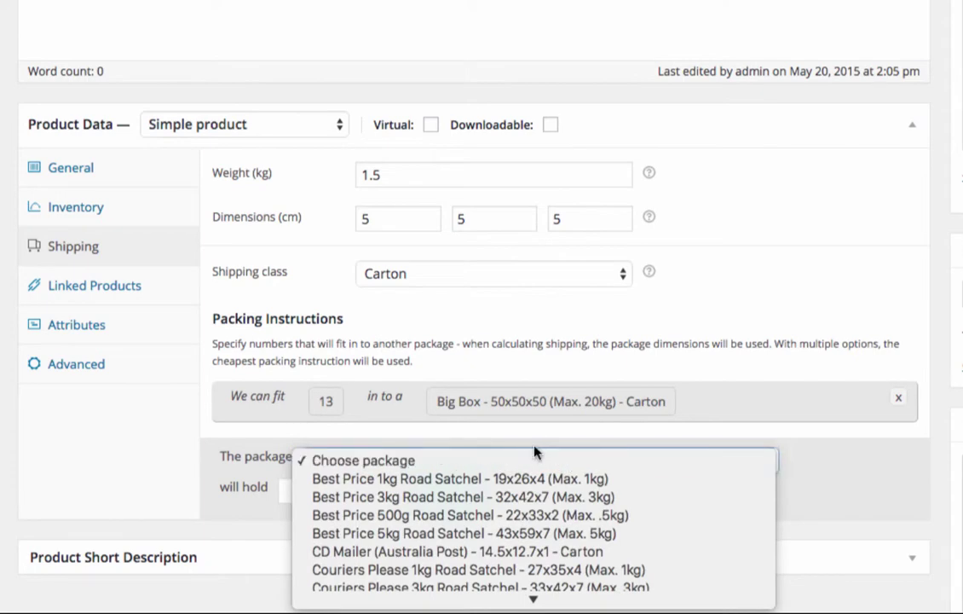
pyautogui.scroll(-3, 579, 511)
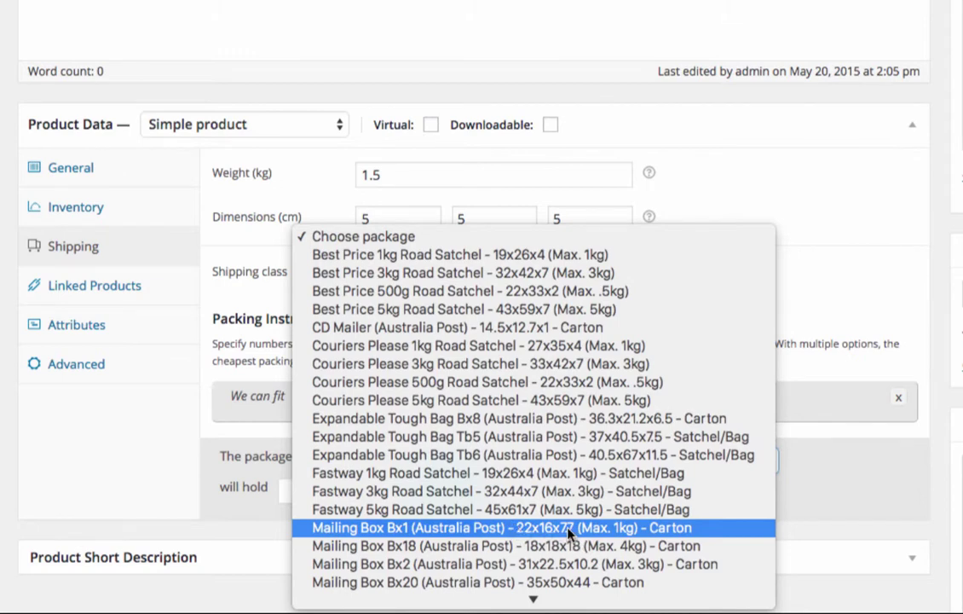
pyautogui.click(550, 545)
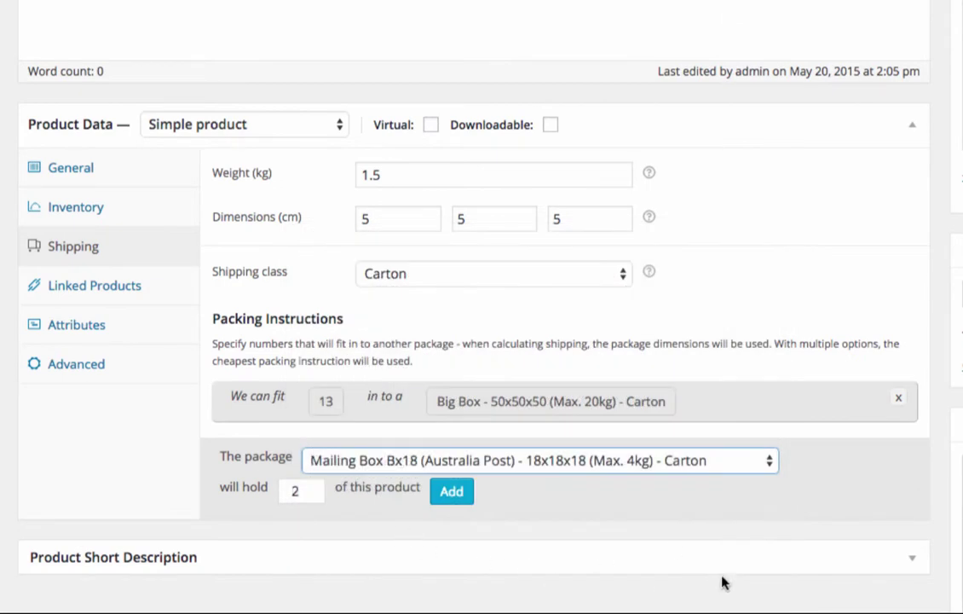
pyautogui.click(453, 495)
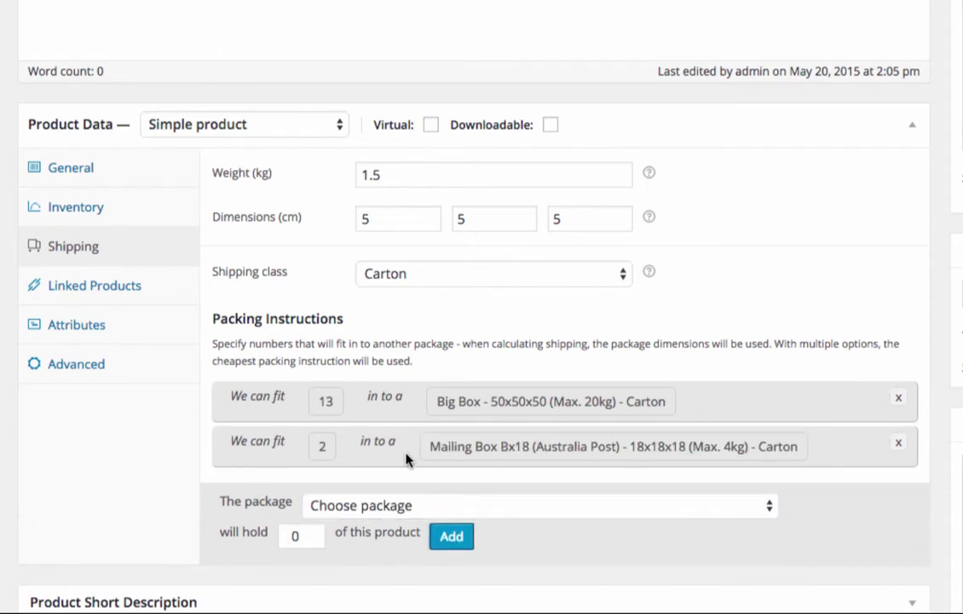
# - Add a third packing instruction that fits 3 of this product into the Mailing Box Bx3 (Australia Post) carton
pyautogui.scroll(-3, 623, 438)
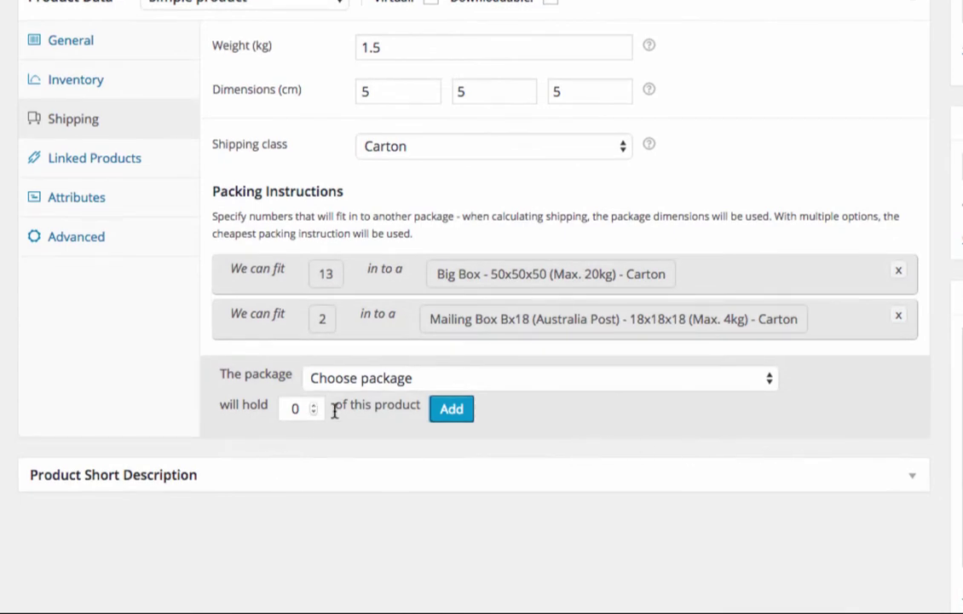
pyautogui.click(409, 377)
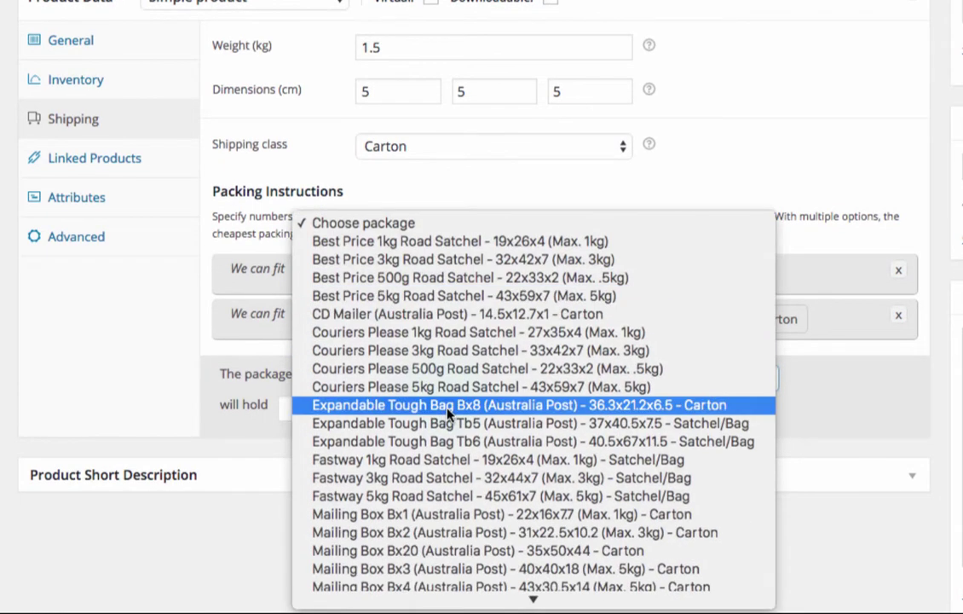
pyautogui.scroll(-5, 447, 413)
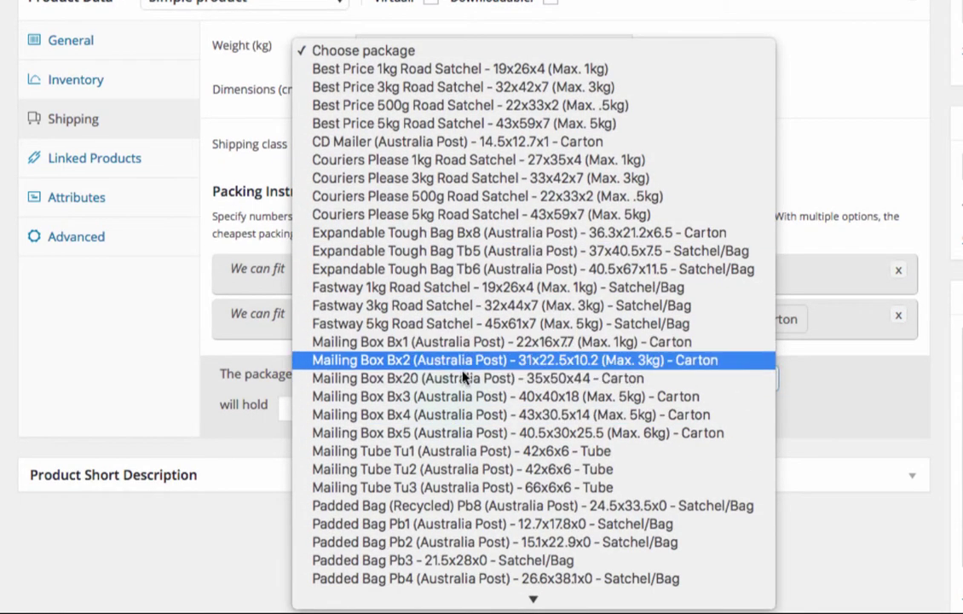
pyautogui.click(467, 396)
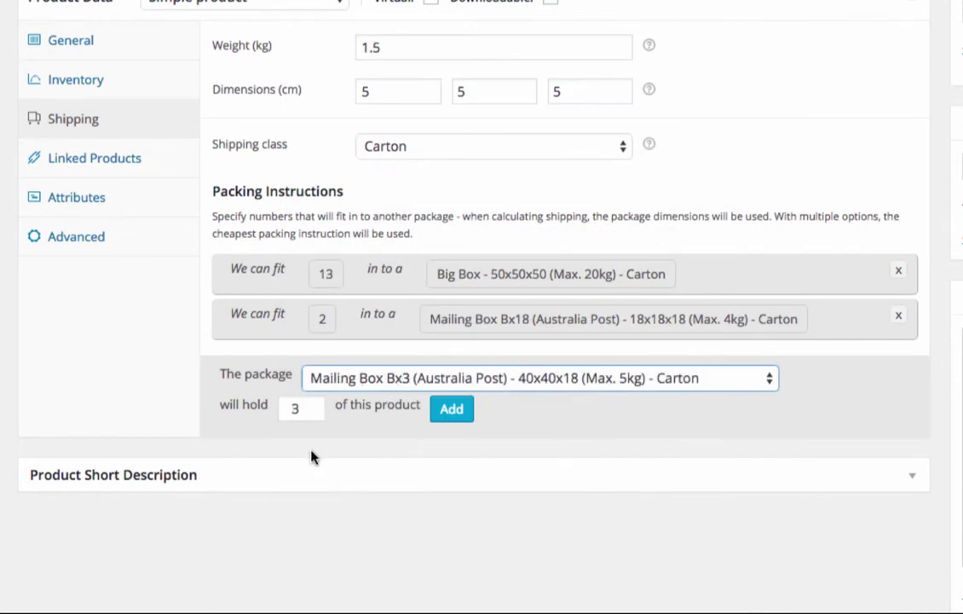
pyautogui.click(456, 410)
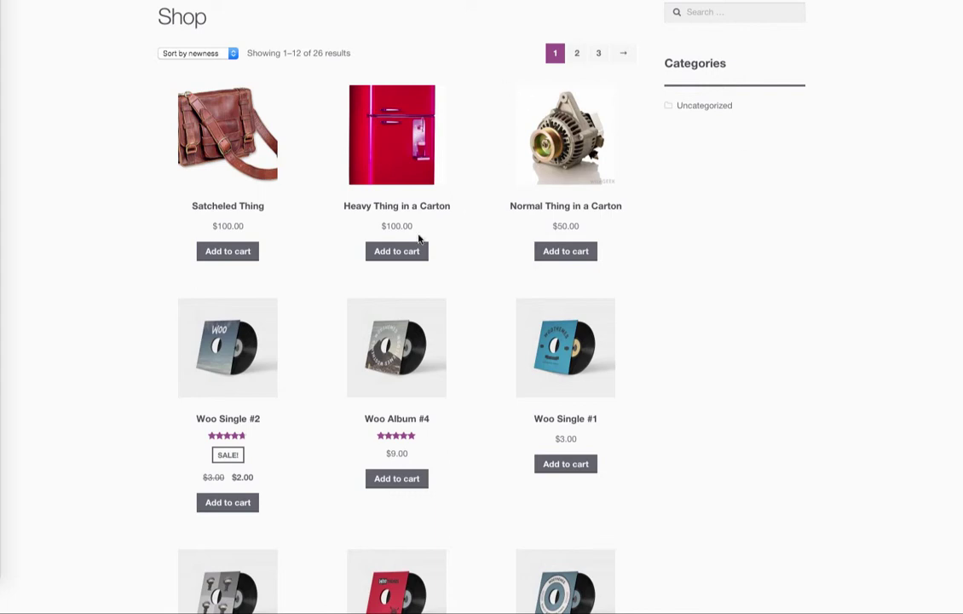
# - In the shop, add one Heavy Thing in a Carton and two Normal Thing in a Carton to the cart and view it
pyautogui.click(397, 251)
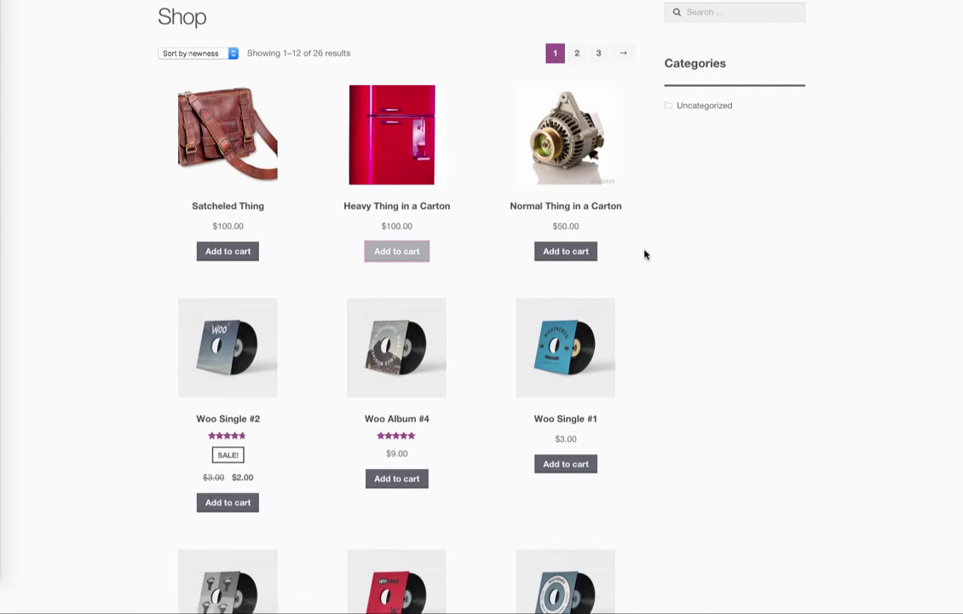
pyautogui.click(558, 253)
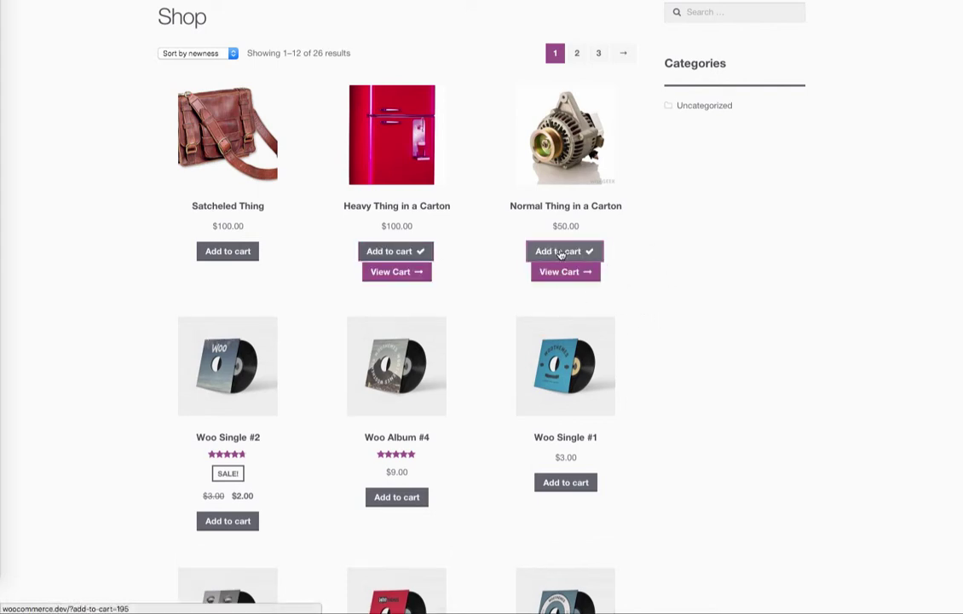
pyautogui.click(559, 250)
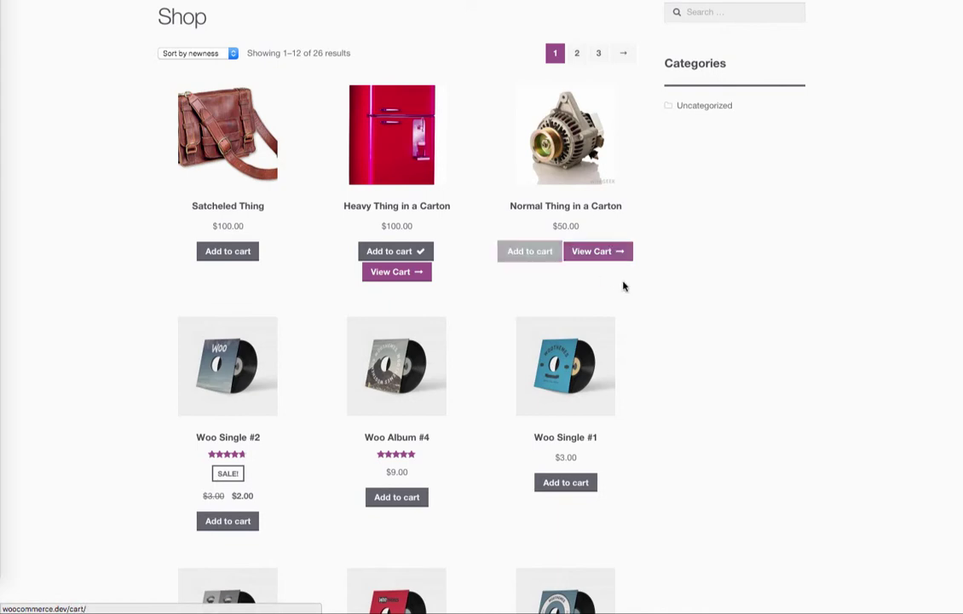
pyautogui.click(559, 273)
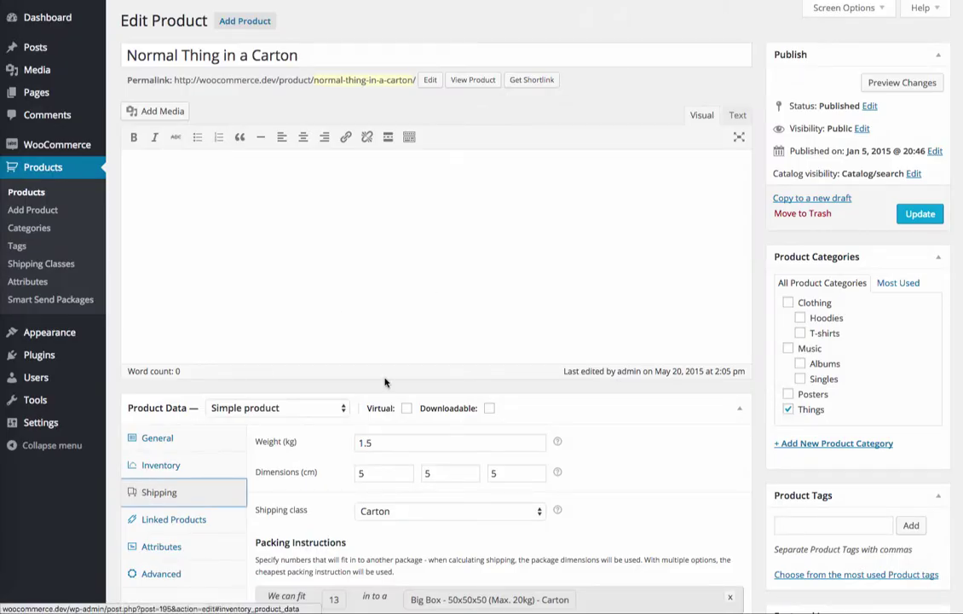
# - Set the cart quantity of Normal Thing in a Carton to 5 and update the cart
pyautogui.scroll(-4, 384, 382)
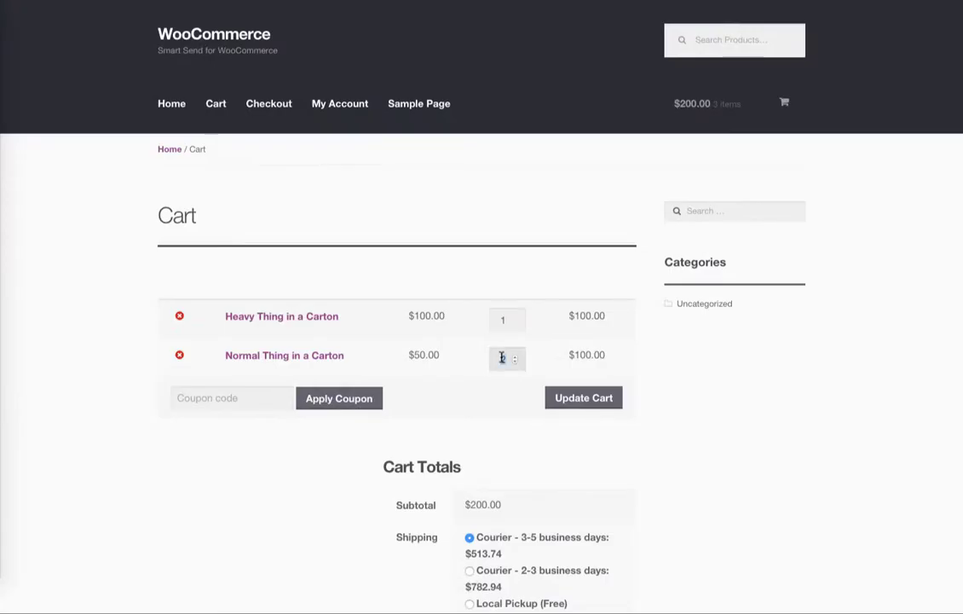
pyautogui.write('5')
pyautogui.click(596, 397)
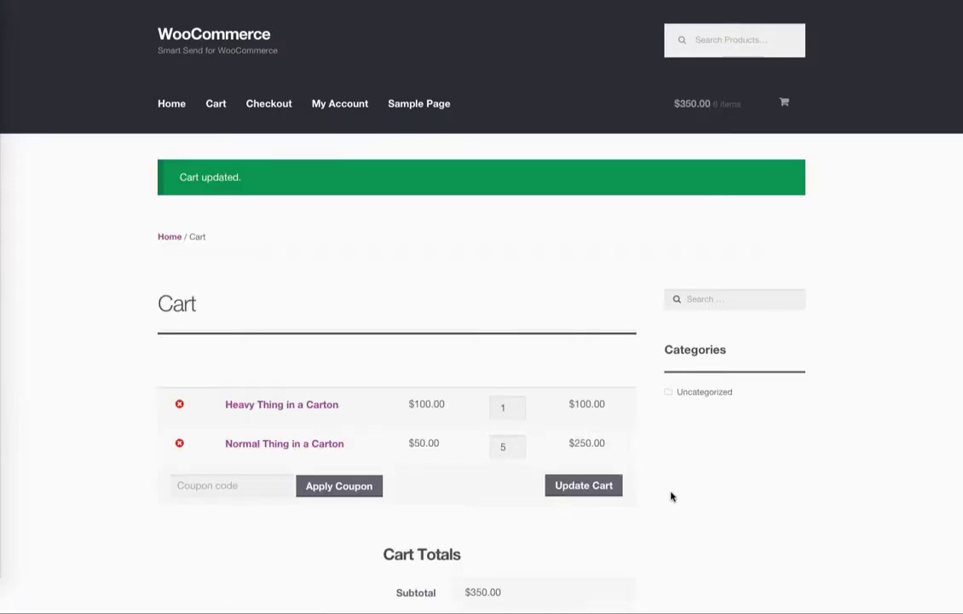
# - Review the cart's courier shipping options and proceed to checkout
pyautogui.scroll(-3, 713, 469)
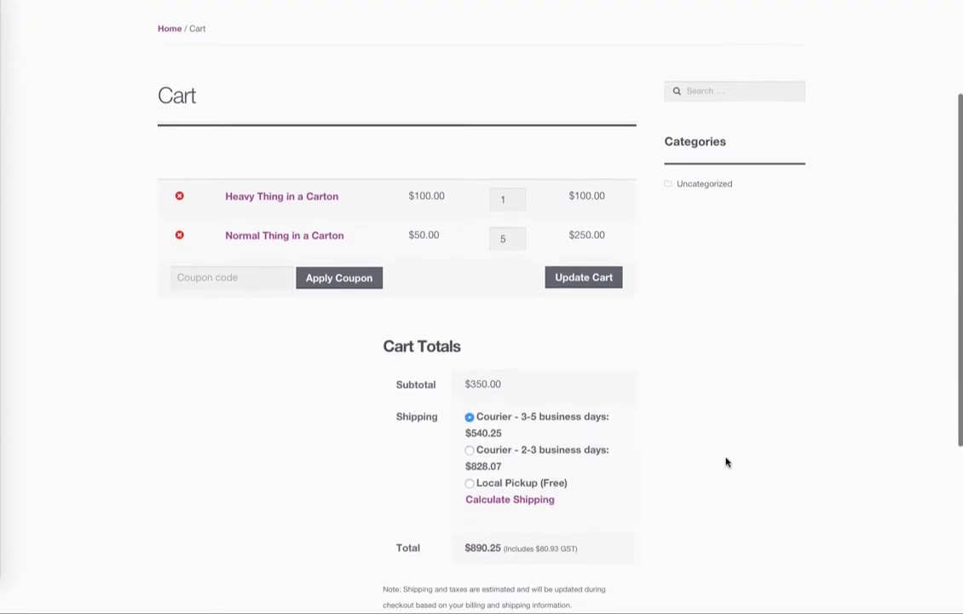
pyautogui.scroll(-3, 712, 458)
pyautogui.click(523, 471)
# - Review the billing details, delivery options and order summary at checkout, and place the order with Courier - 3-5 business days shipping
pyautogui.scroll(-2, 756, 335)
pyautogui.scroll(-6, 756, 335)
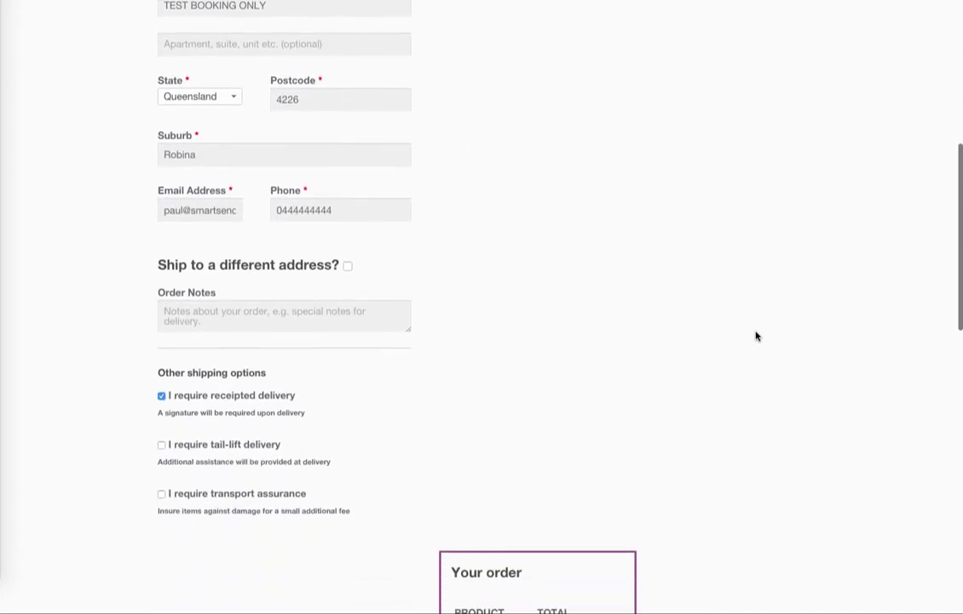
pyautogui.scroll(-2, 756, 335)
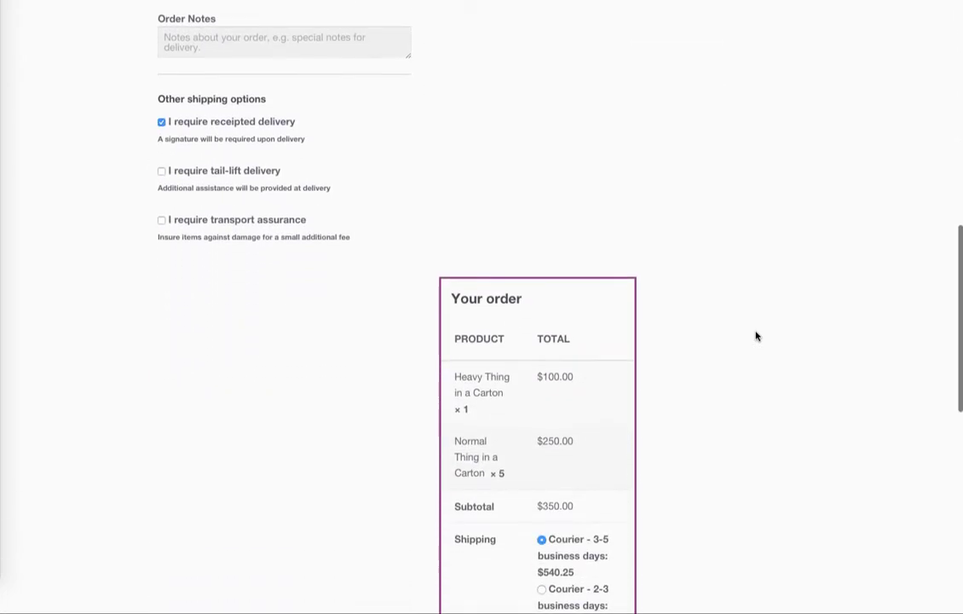
pyautogui.scroll(-1, 753, 329)
pyautogui.scroll(10, 754, 328)
pyautogui.scroll(-3, 754, 330)
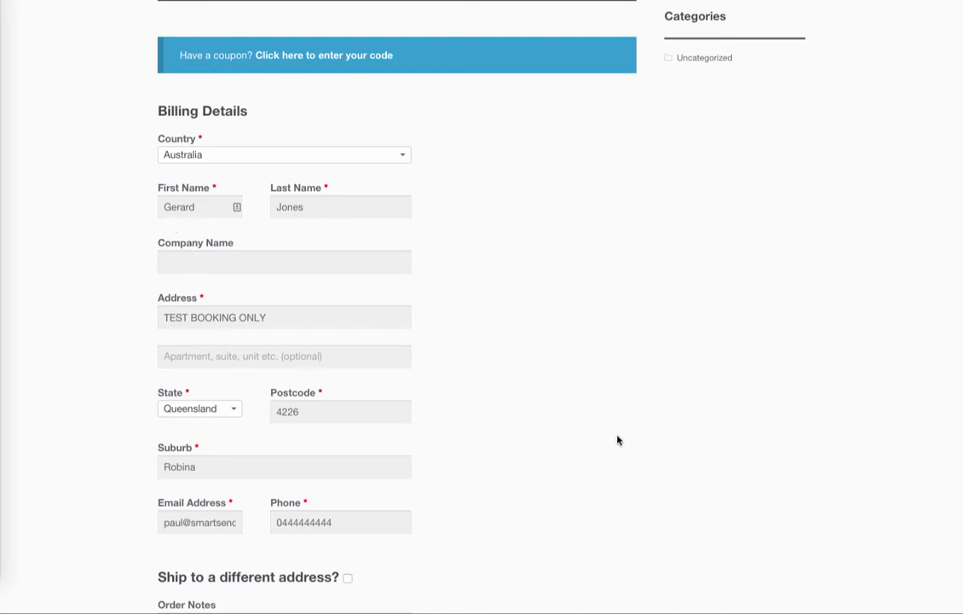
pyautogui.scroll(-15, 616, 437)
pyautogui.scroll(-1, 619, 433)
pyautogui.click(569, 516)
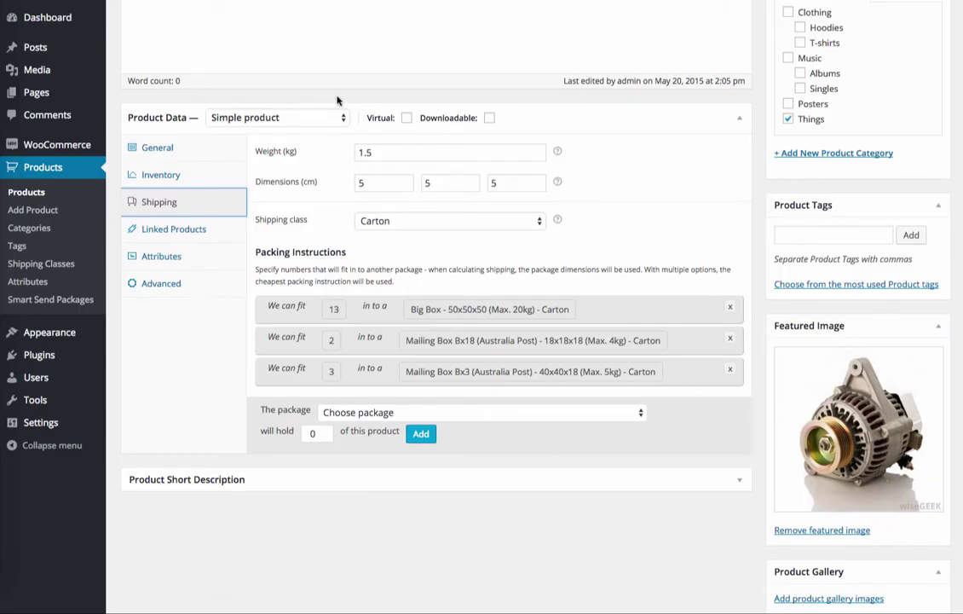
# - Mark the new order as Processing from the WooCommerce orders list in the site admin
pyautogui.moveTo(73, 145)
pyautogui.click(127, 146)
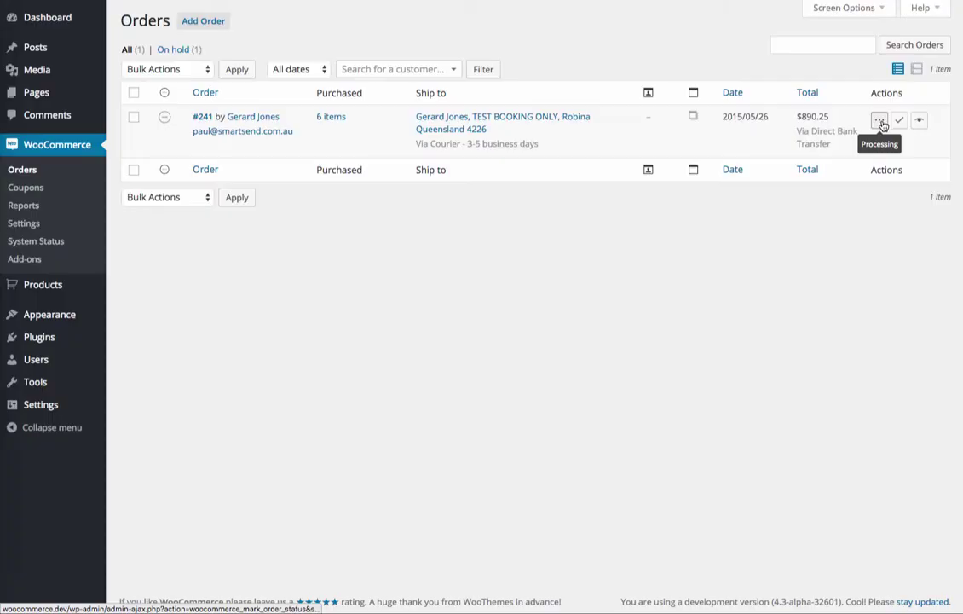
pyautogui.click(879, 120)
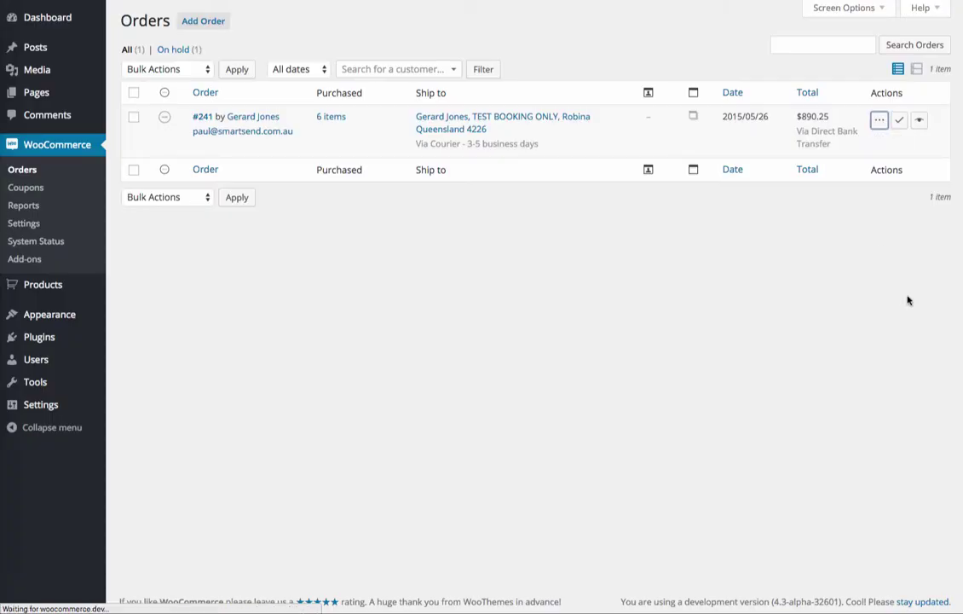
# - Open the order's details and show the Ship Order options for booking a pickup date
pyautogui.click(900, 122)
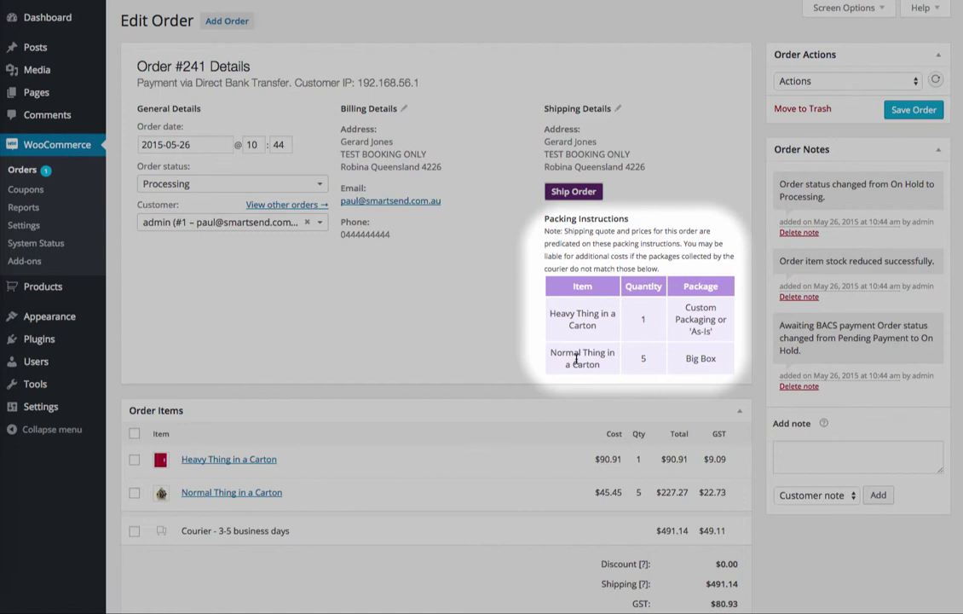
pyautogui.click(573, 191)
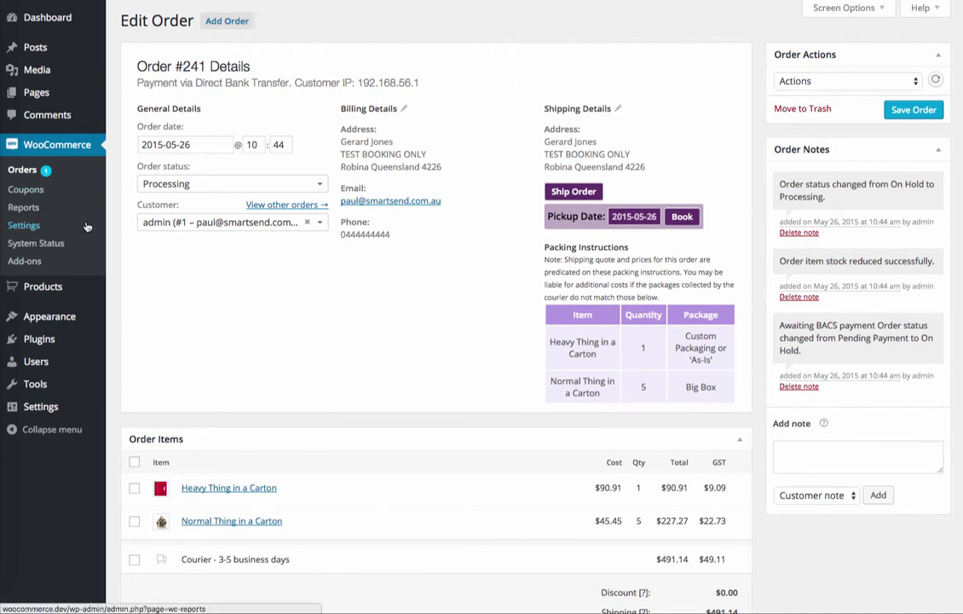
# - Open the product Normal Thing in a Carton for editing and review the packing instructions in its shipping settings
pyautogui.moveTo(42, 290)
pyautogui.click(133, 287)
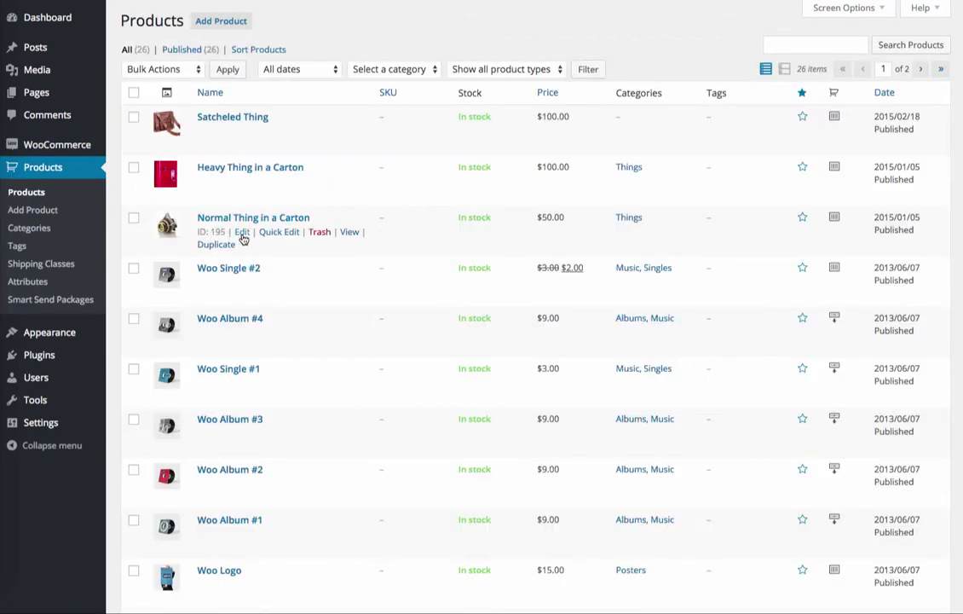
pyautogui.click(624, 186)
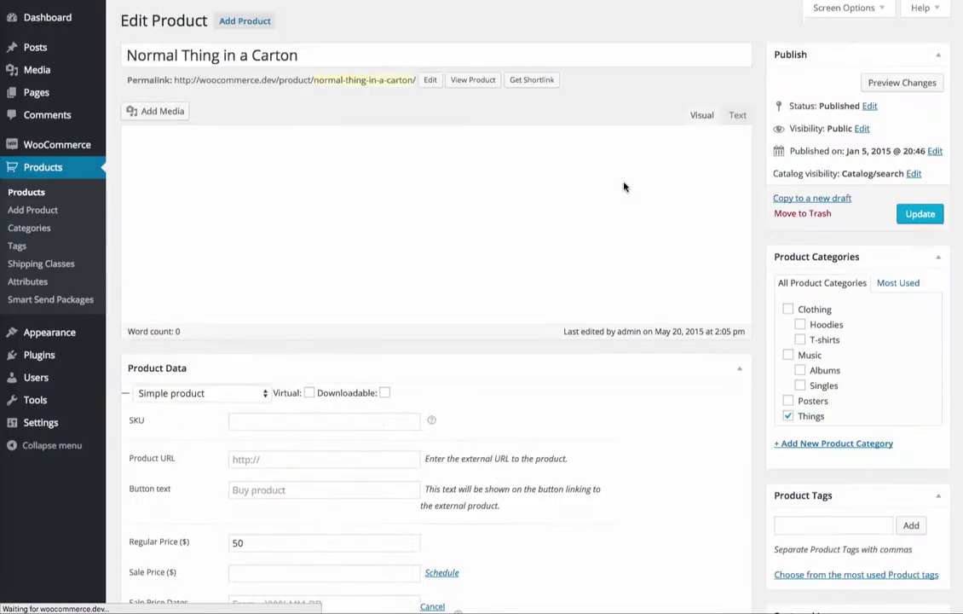
pyautogui.scroll(-2, 513, 316)
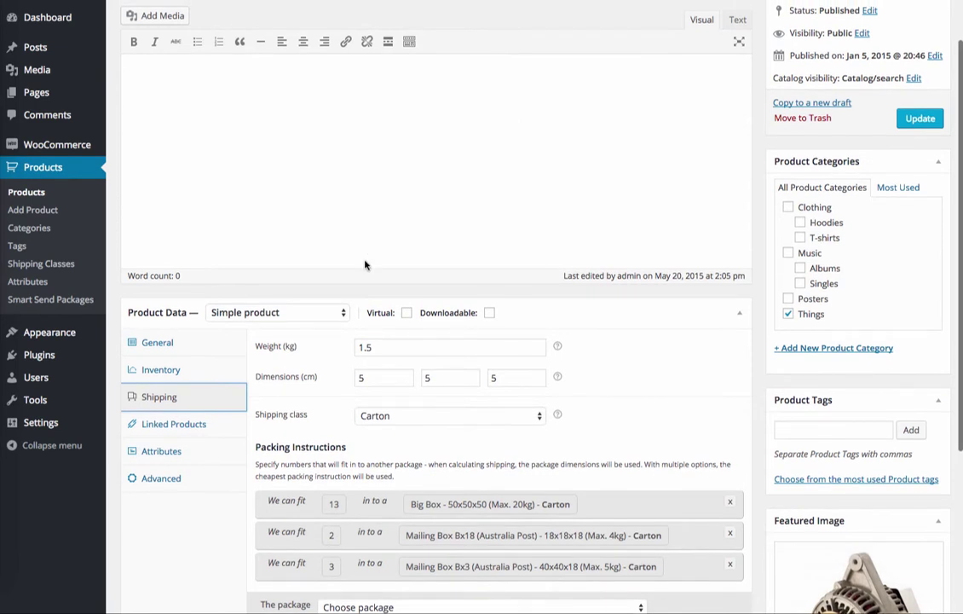
pyautogui.scroll(1, 398, 194)
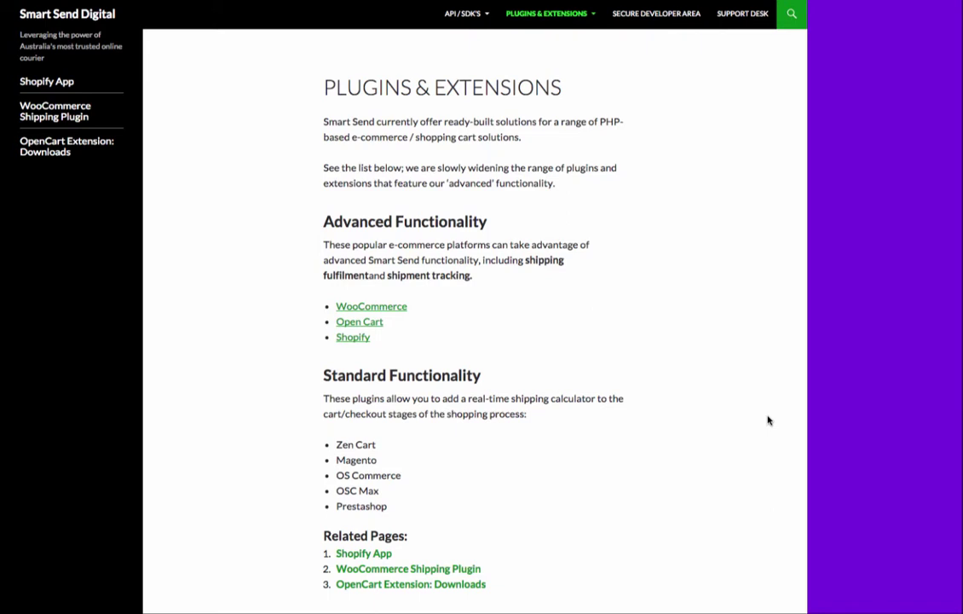
# - On the Smart Send Digital website, view the Smart API page and the PHP SDK page
pyautogui.moveTo(452, 15)
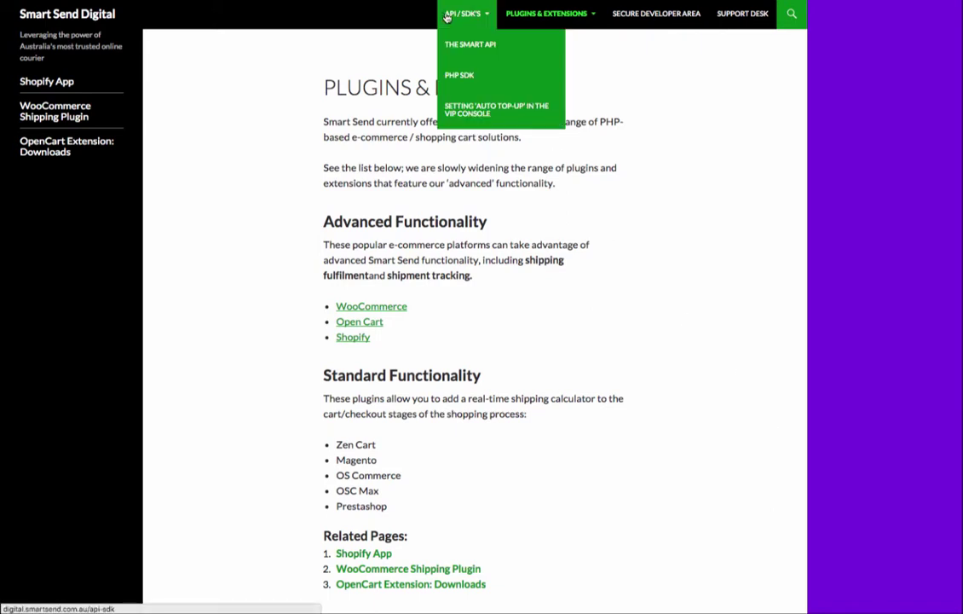
pyautogui.click(475, 46)
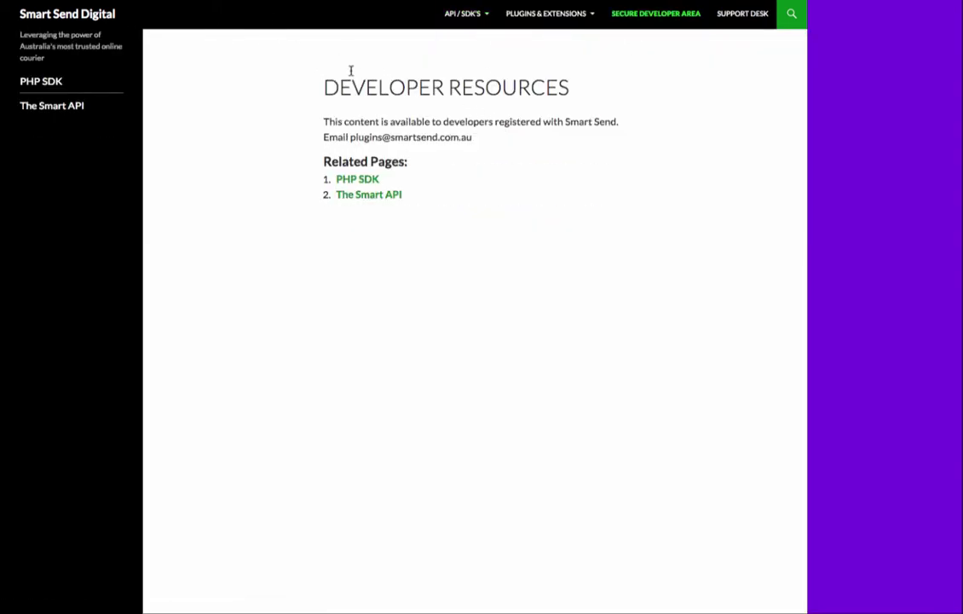
pyautogui.click(351, 181)
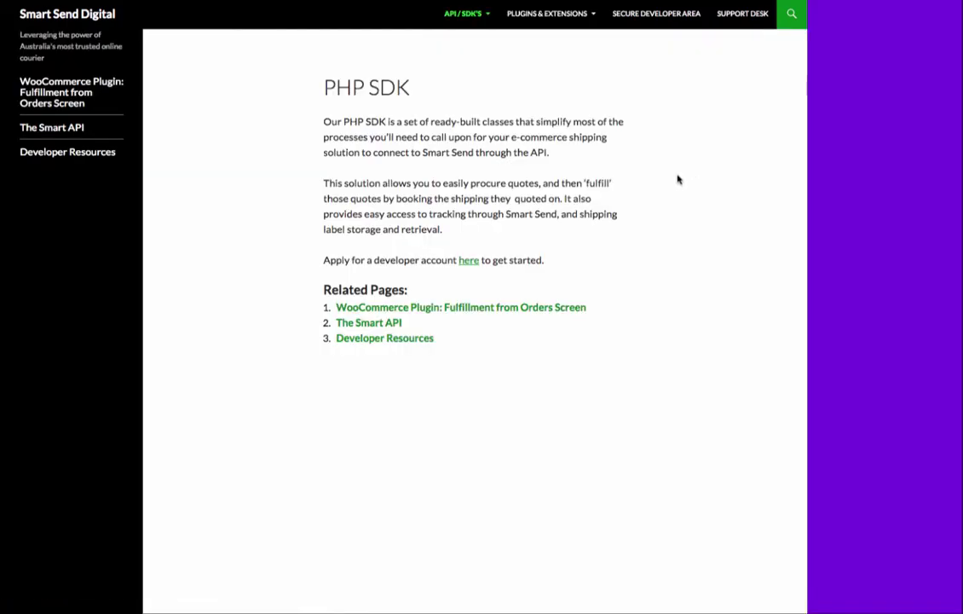